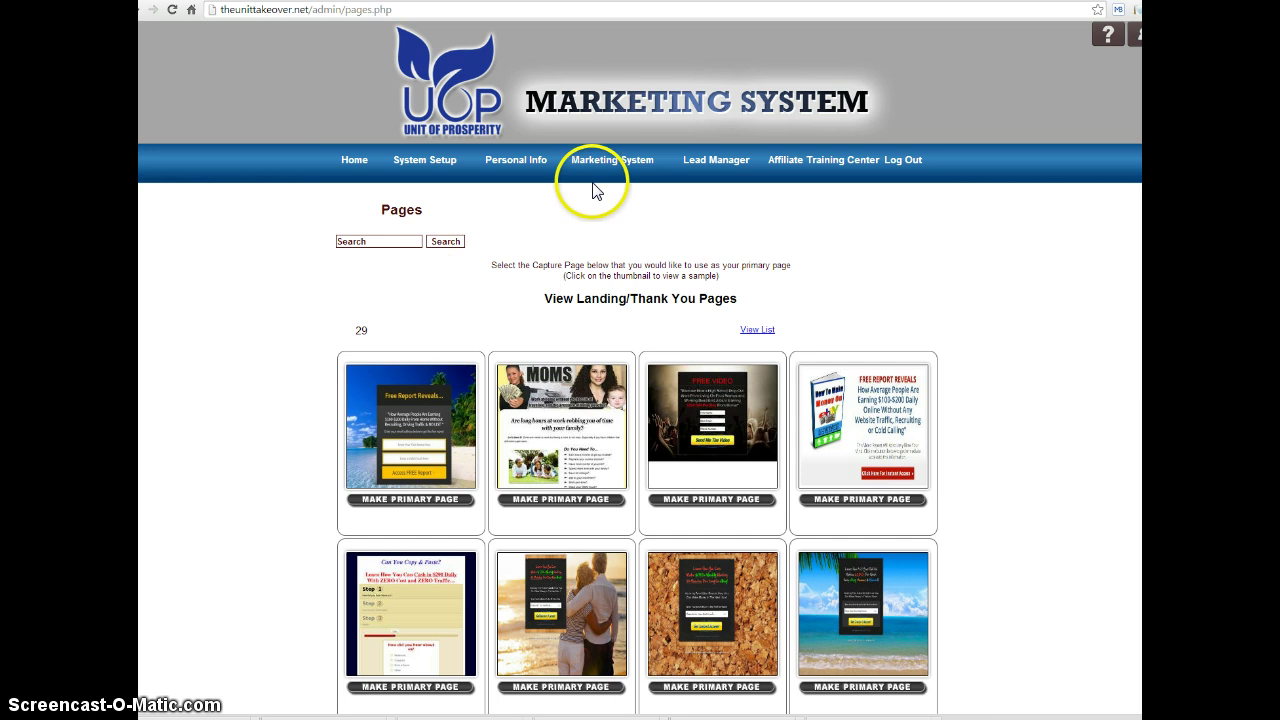
Open the Change Capture Page listing from the Marketing System menu
mouse_move(590, 160)
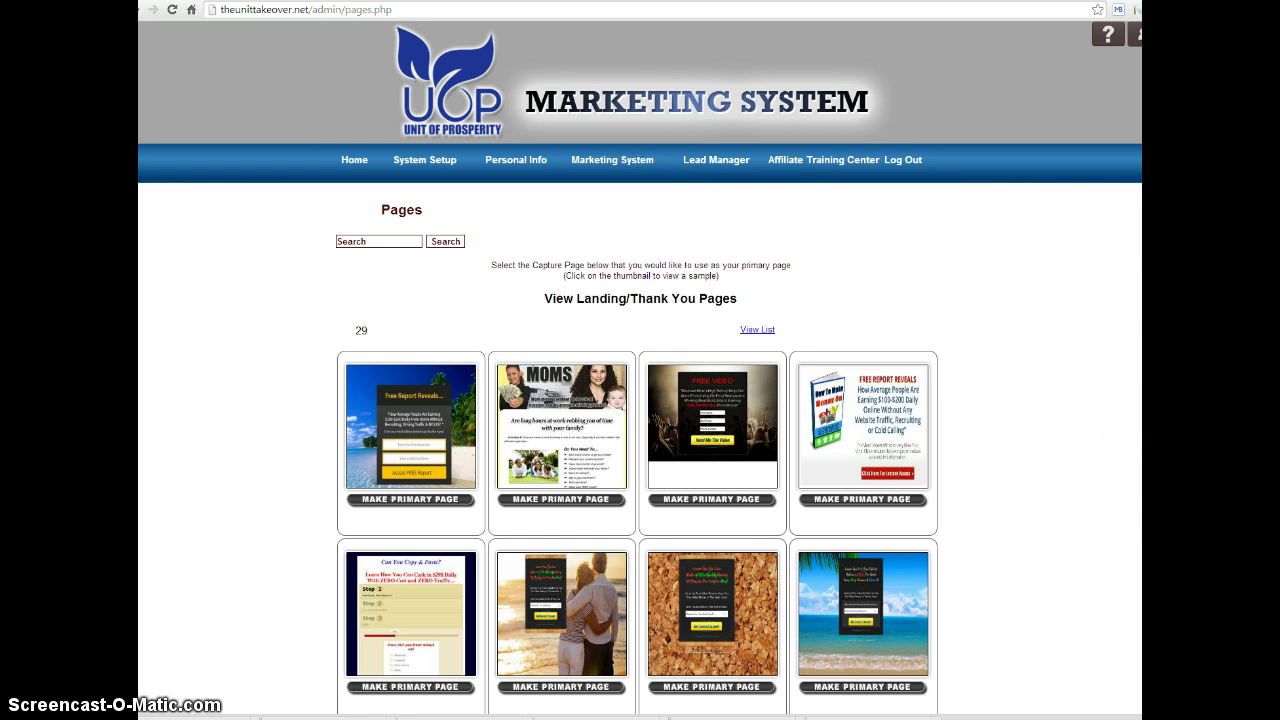
Browse the capture page templates, preview the cork sample, and return to the home page
scroll(640, 400, "down", 3)
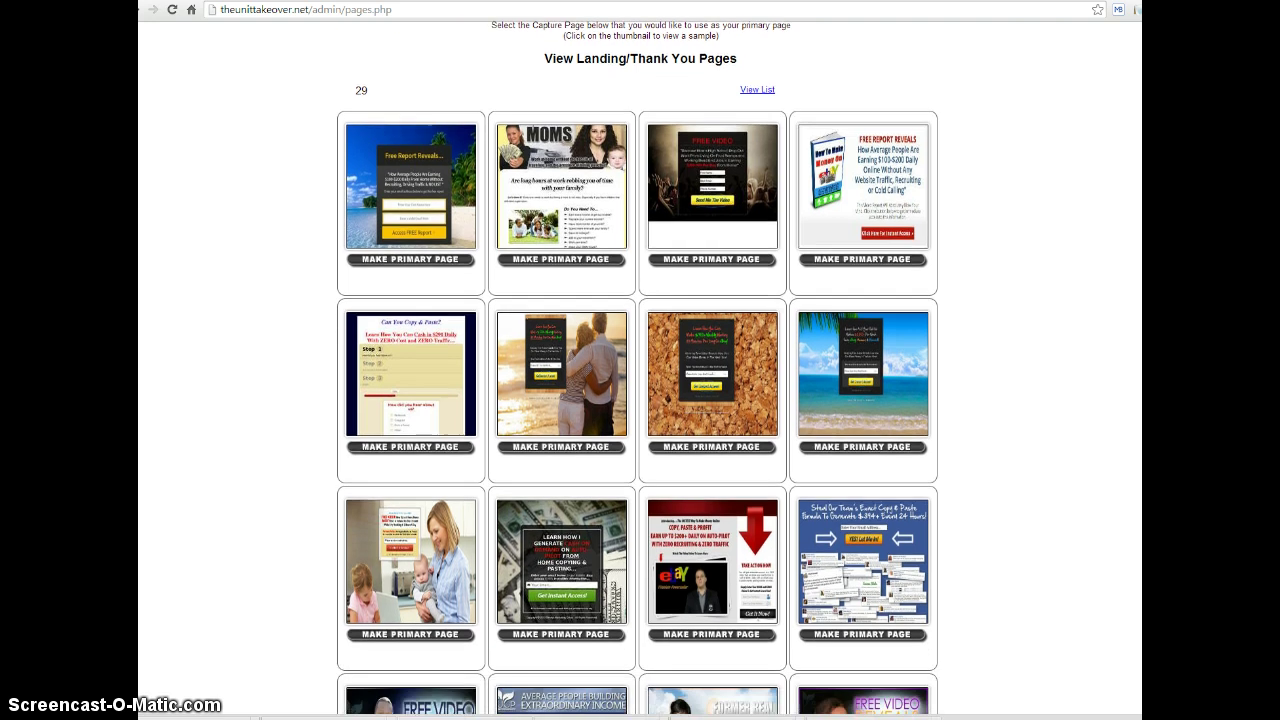
scroll(640, 400, "down", 4)
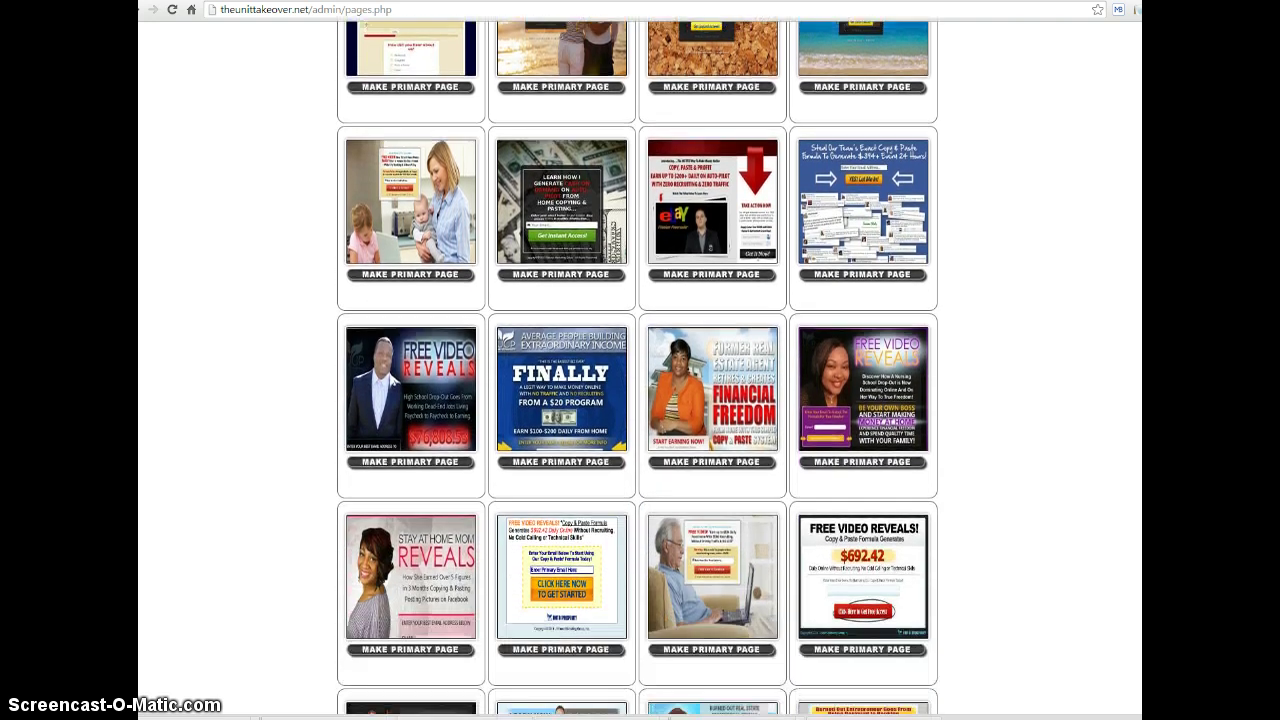
scroll(640, 400, "down", 2)
scroll(640, 400, "up", 5)
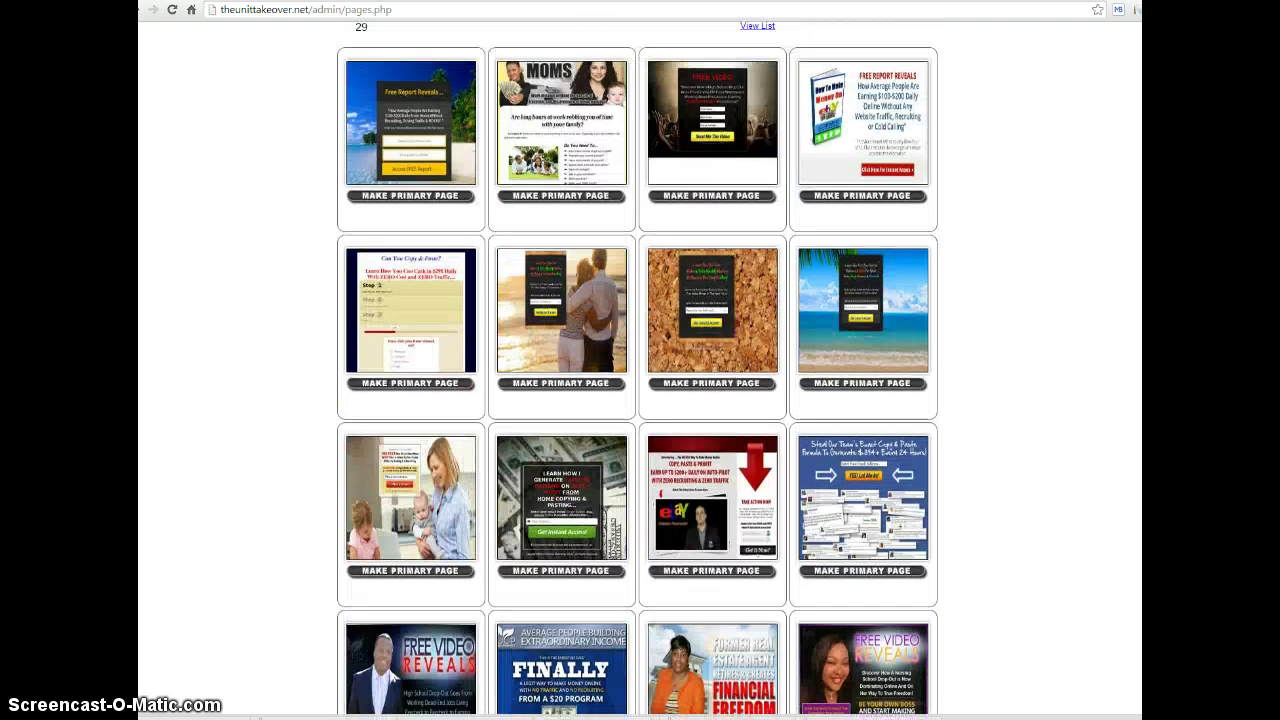
scroll(640, 400, "up", 1)
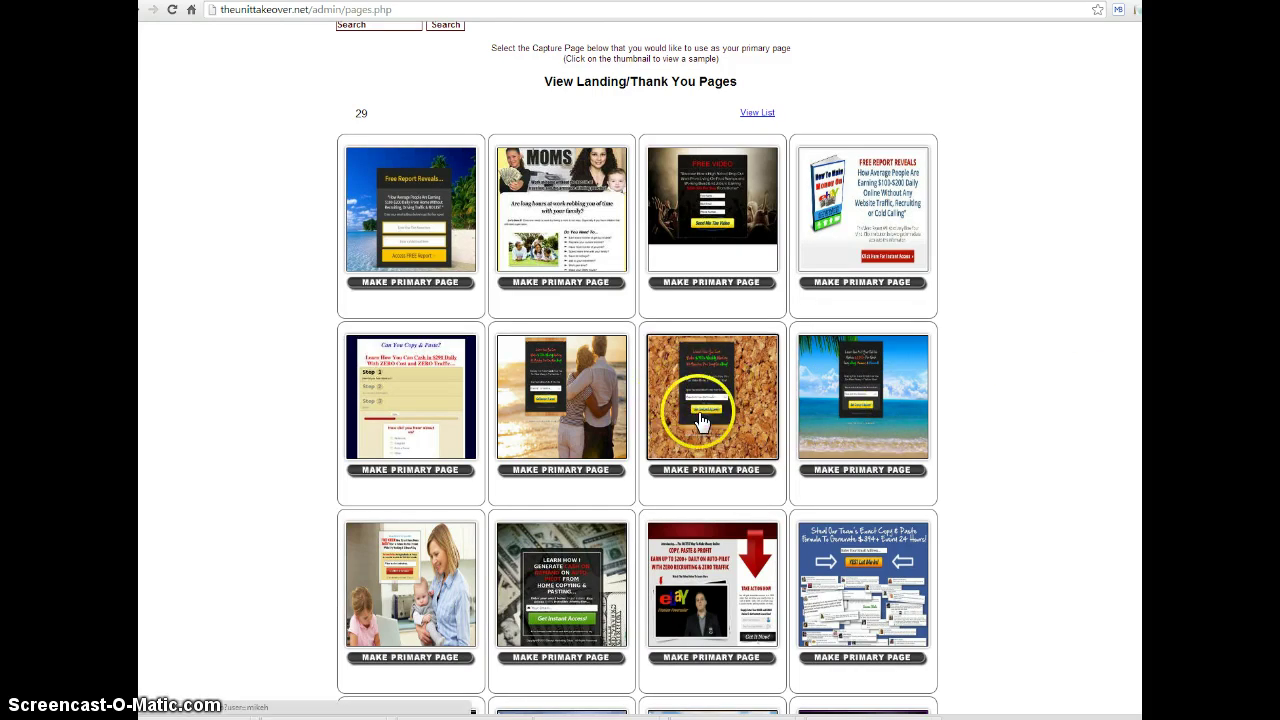
left_click(703, 420)
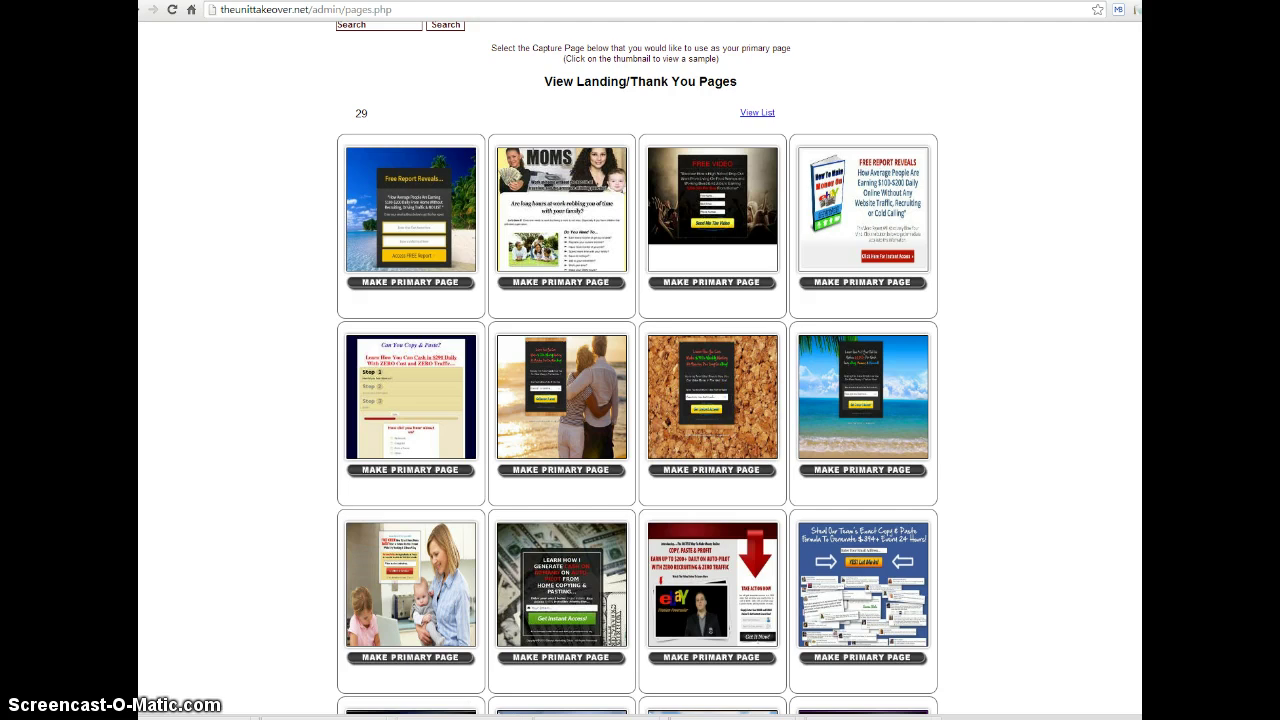
scroll(640, 360, "up", 2)
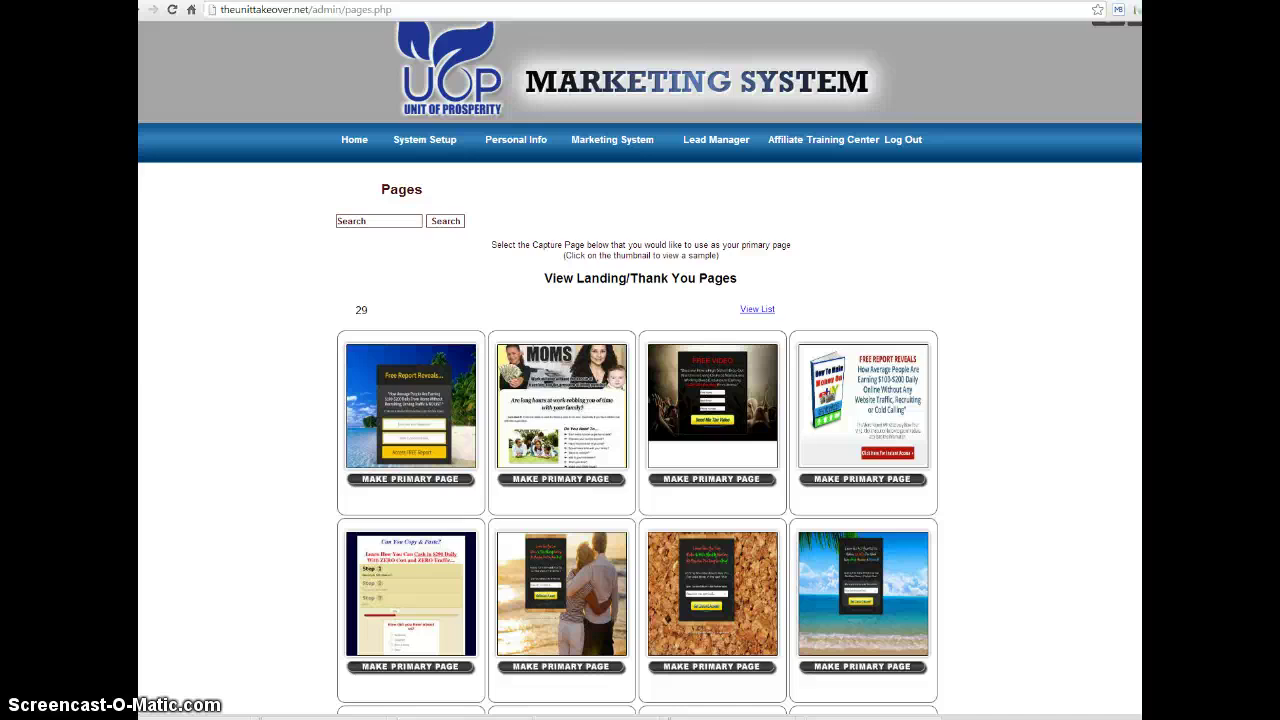
left_click(352, 139)
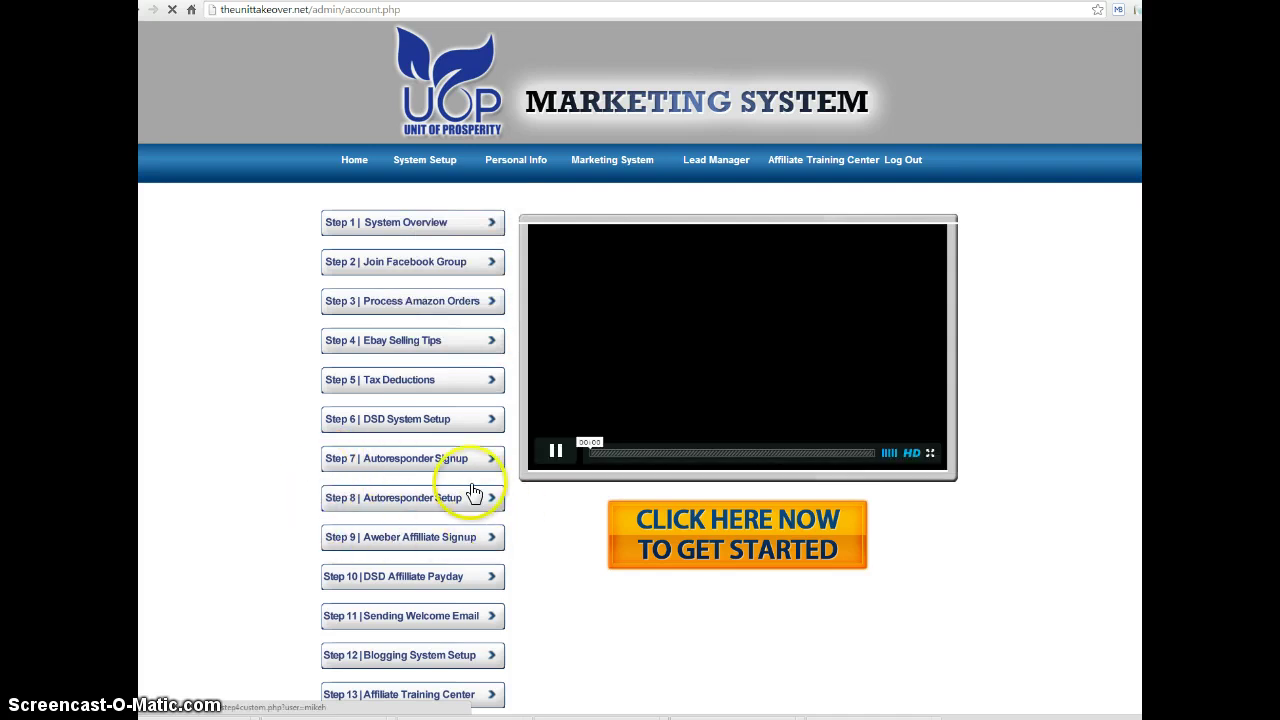
Pause the intro training video on the home page
left_click(555, 451)
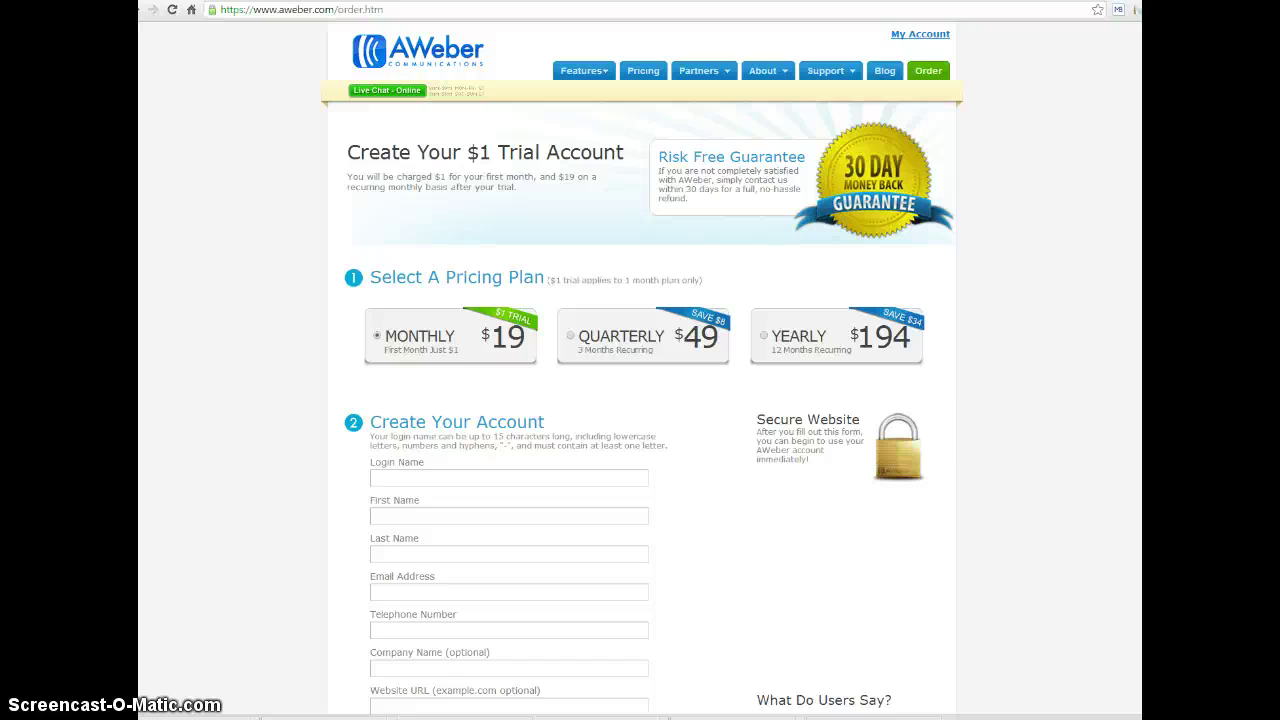
Review the AWeber $1 trial order form, then drop down the dashboard's account menu
scroll(640, 400, "down", 3)
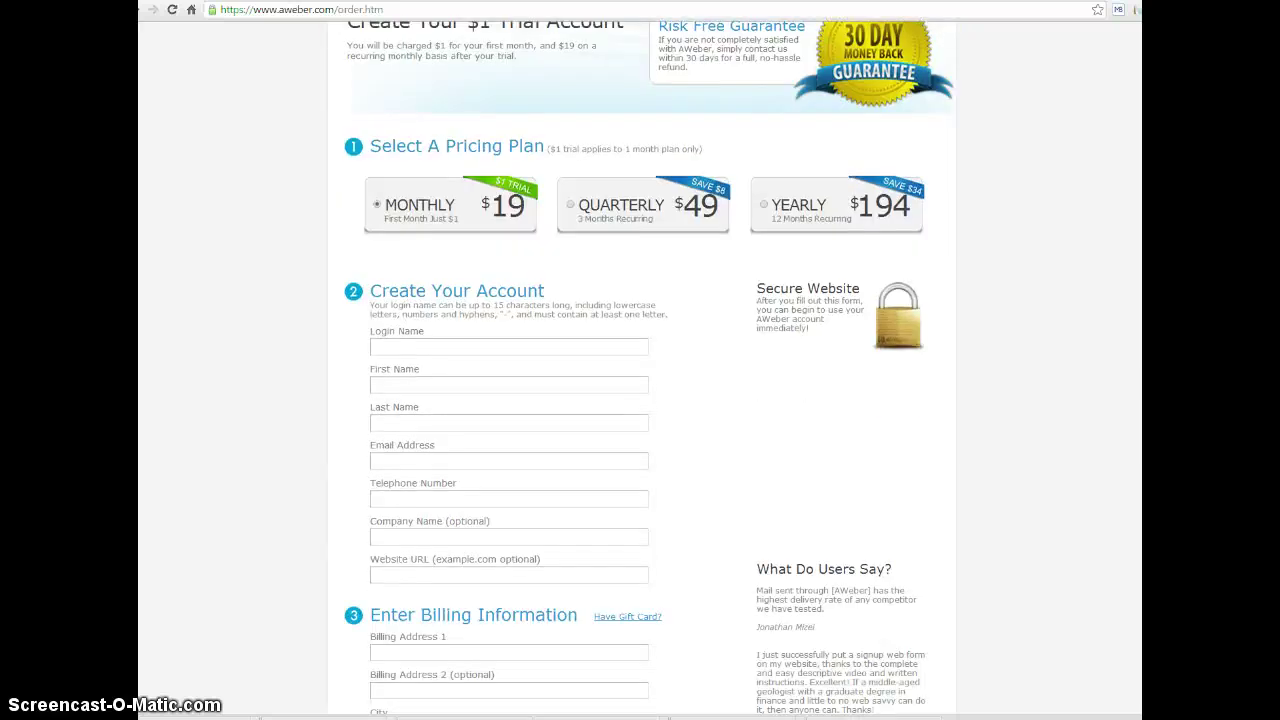
scroll(640, 400, "down", 3)
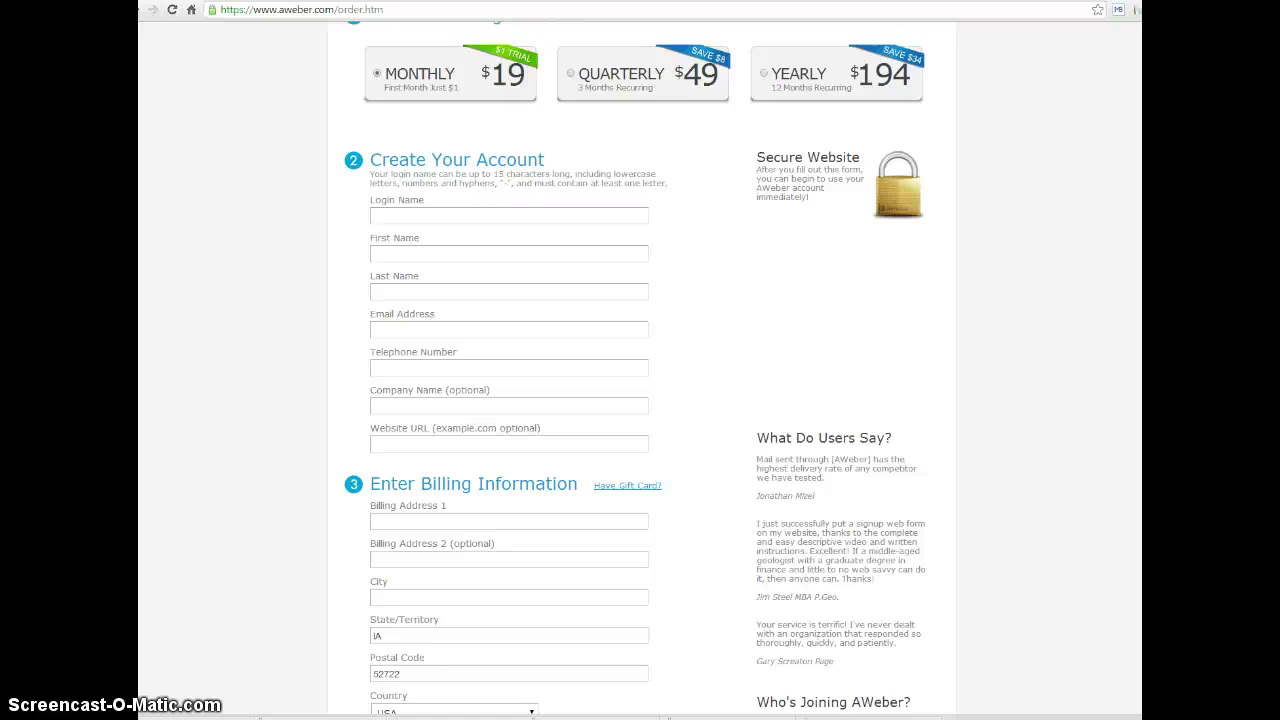
scroll(640, 400, "down", 4)
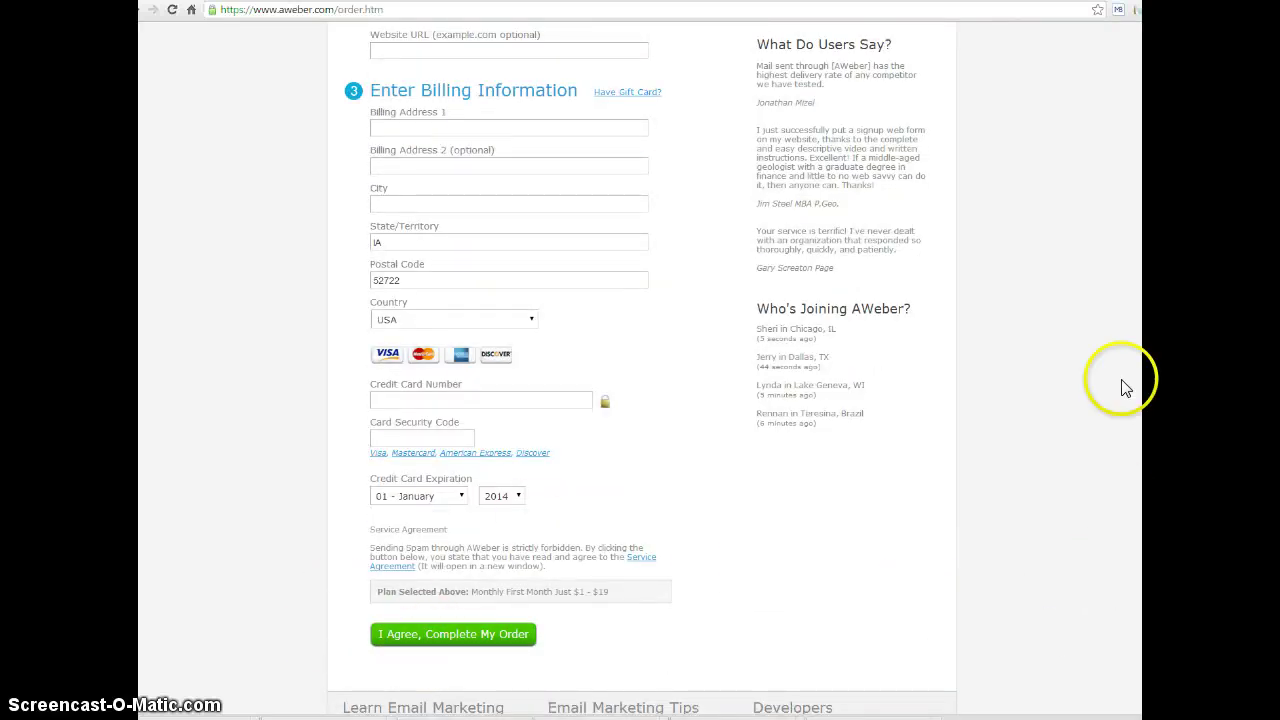
scroll(1131, 51, "up", 2)
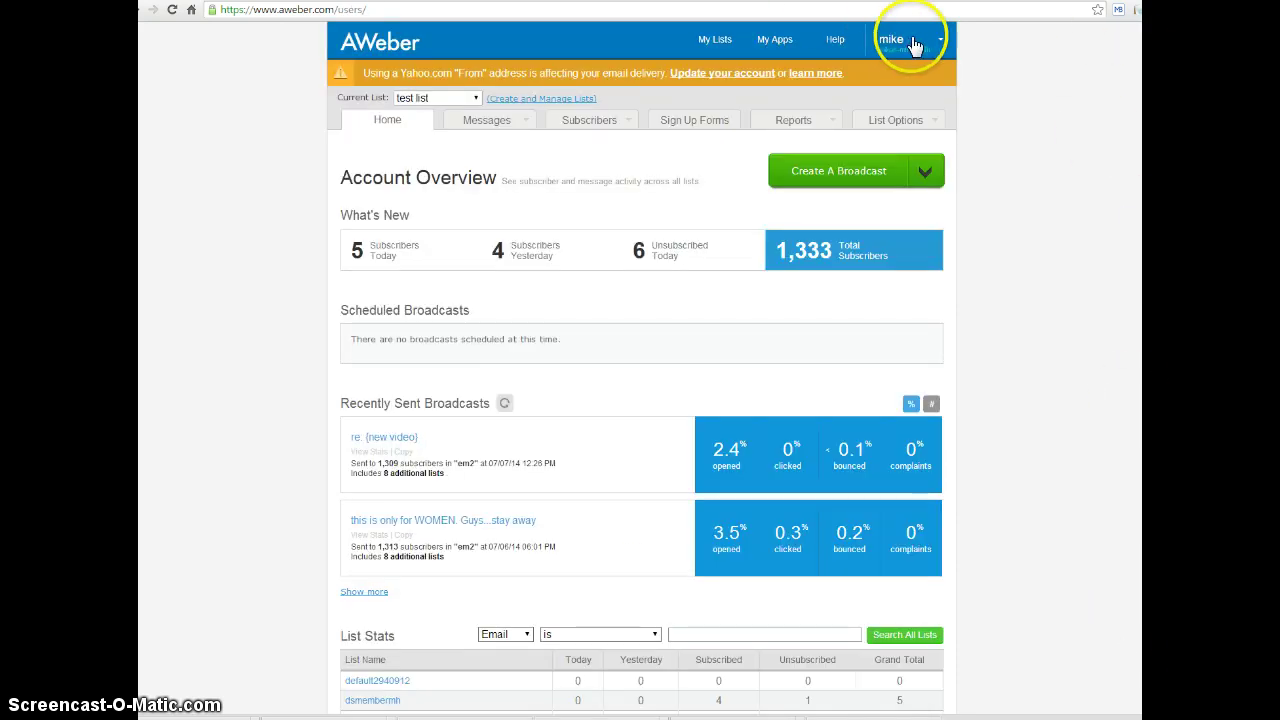
left_click(913, 45)
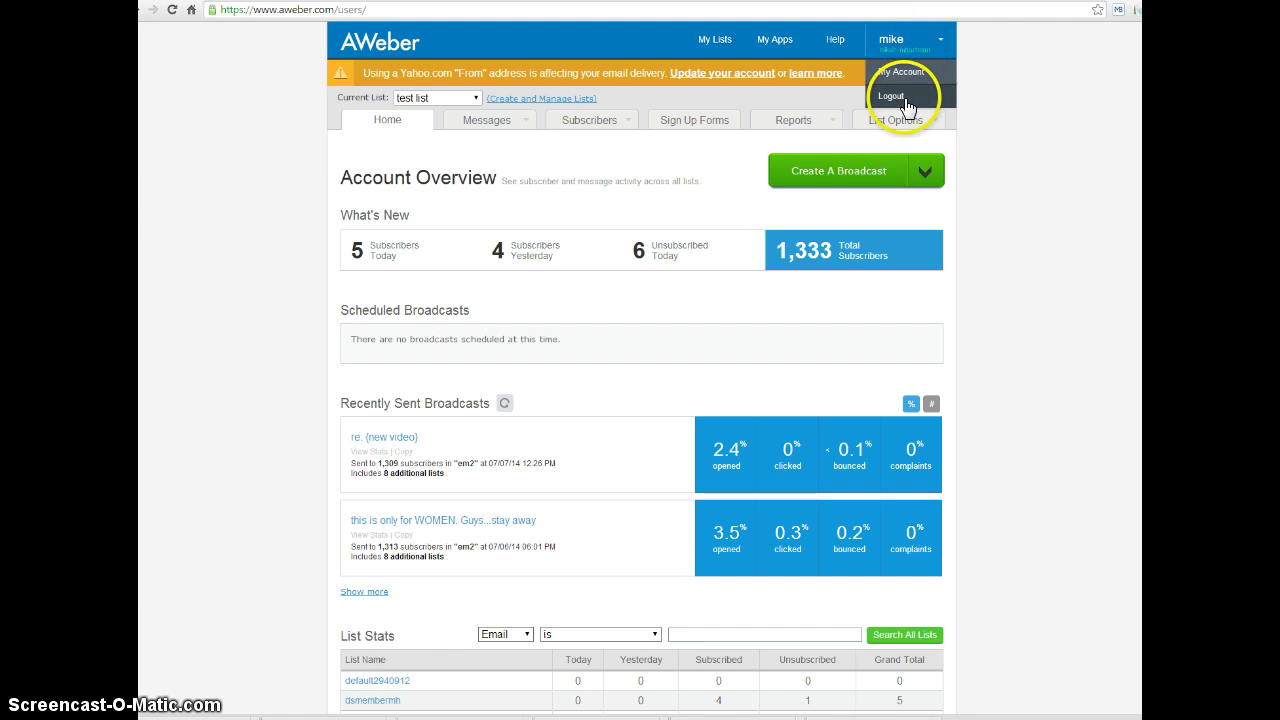
Log out of the AWeber account via the username dropdown
left_click(906, 104)
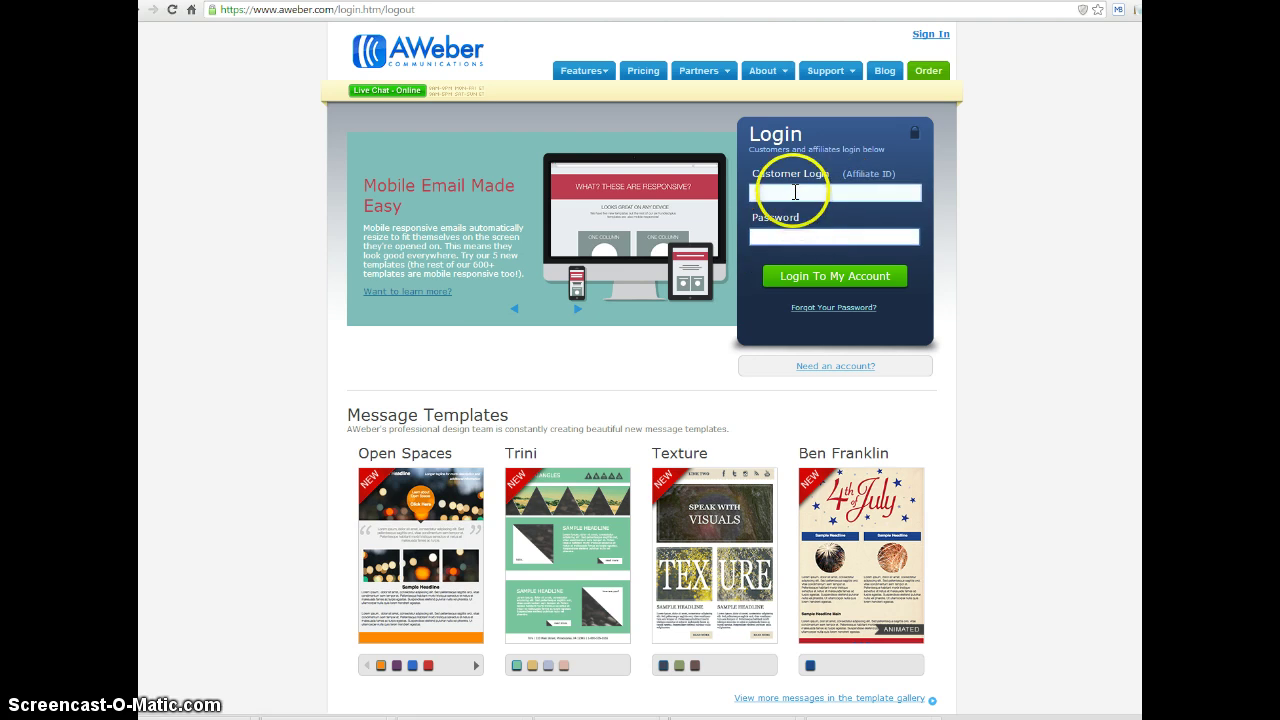
Log back into AWeber using the saved customer login name and the account password
left_click(794, 192)
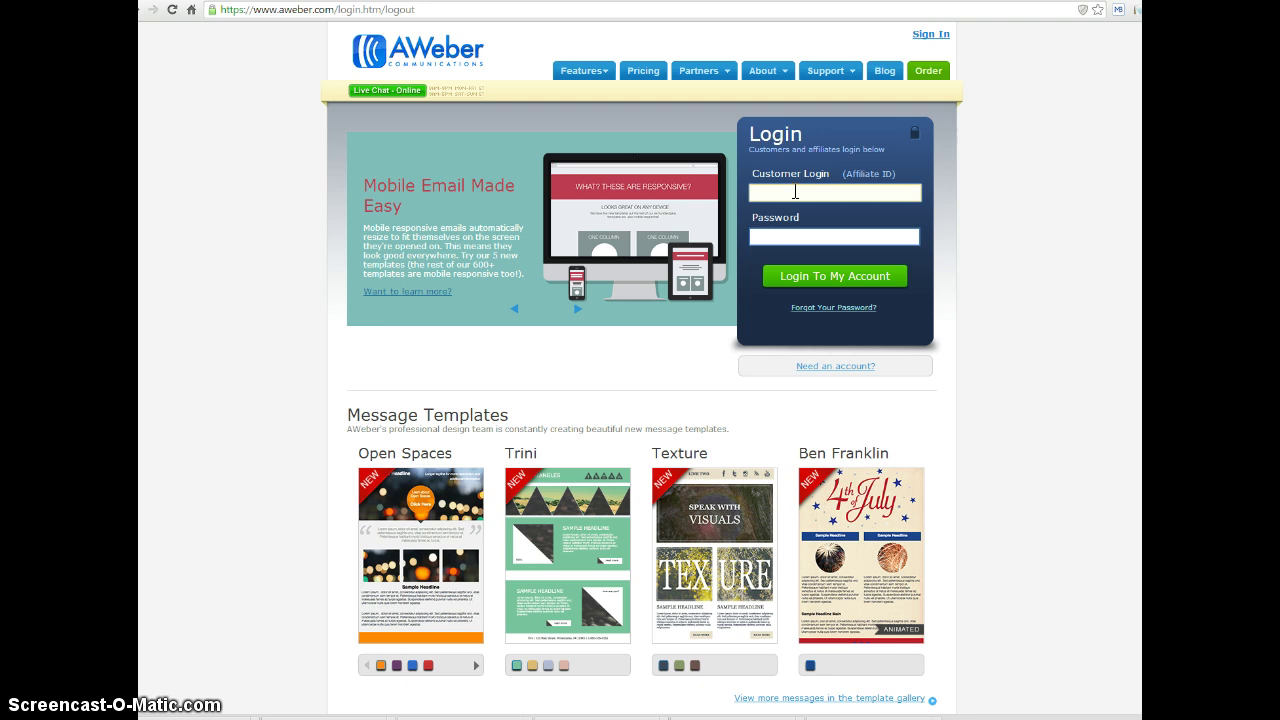
type("mike-")
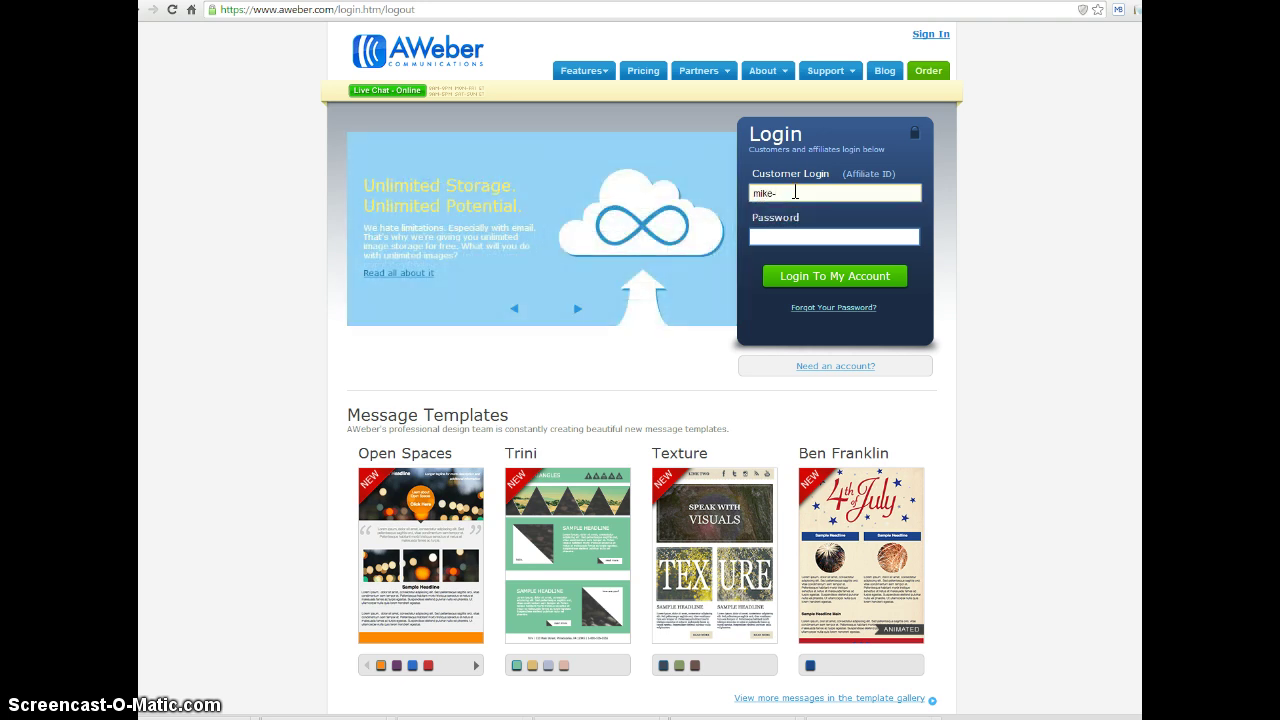
key("BackSpace")
key("BackSpace")
key("BackSpace")
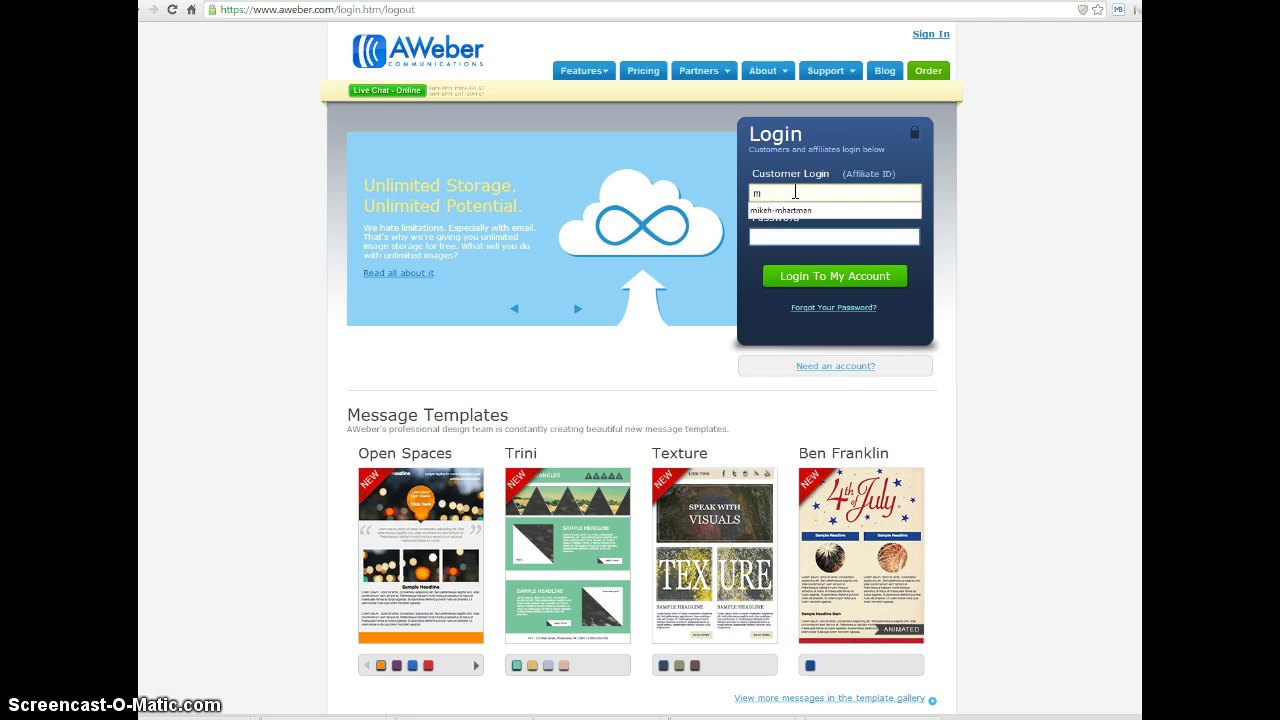
left_click(795, 193)
left_click(803, 210)
left_click(797, 238)
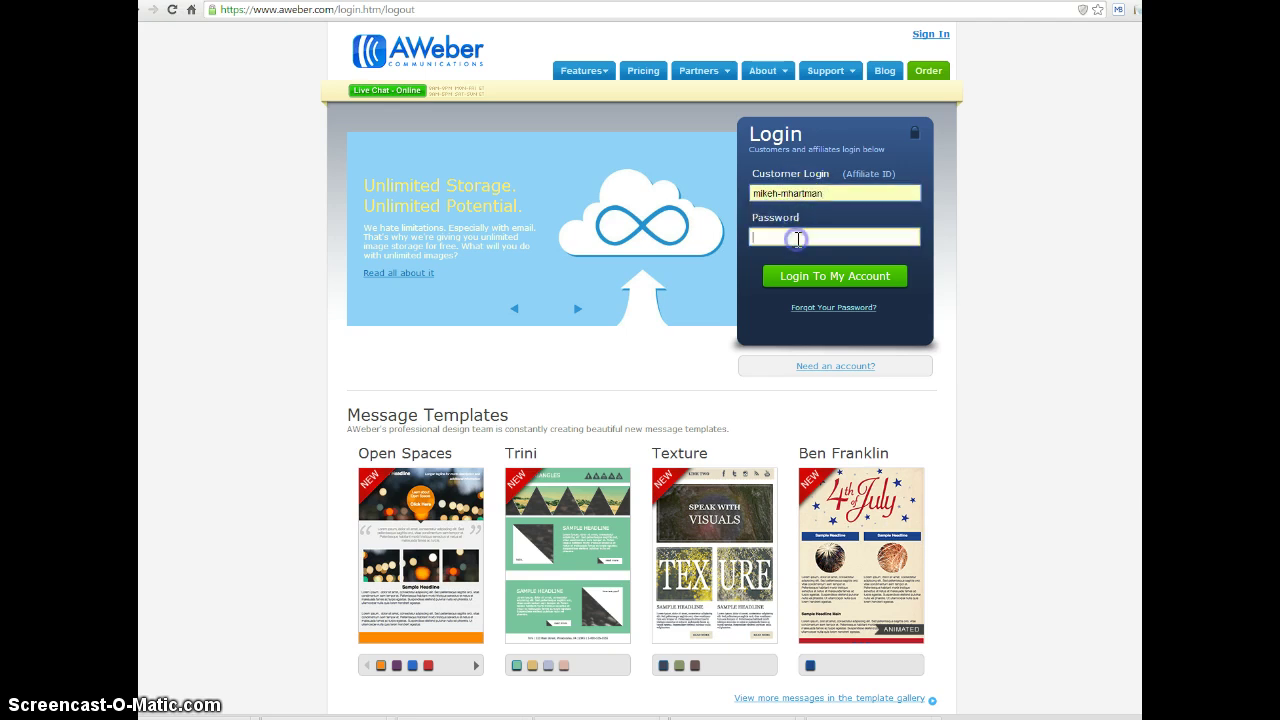
type("••••")
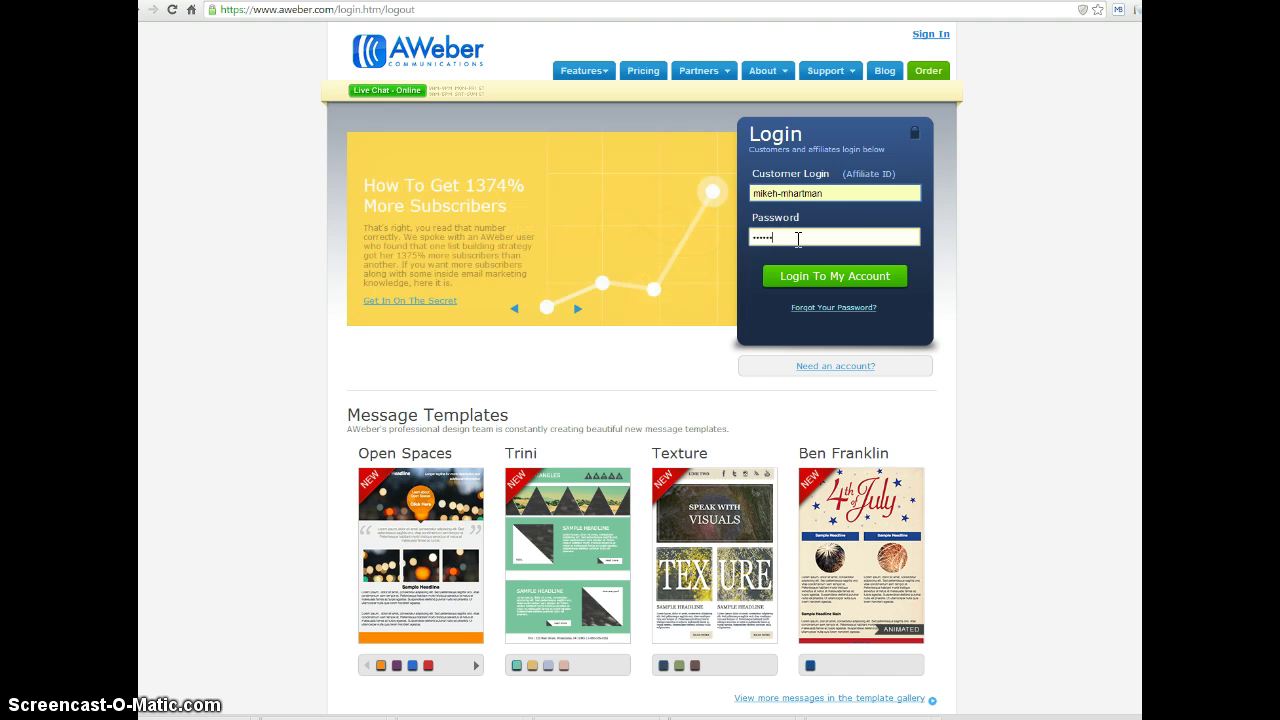
type("••••••••")
left_click(829, 278)
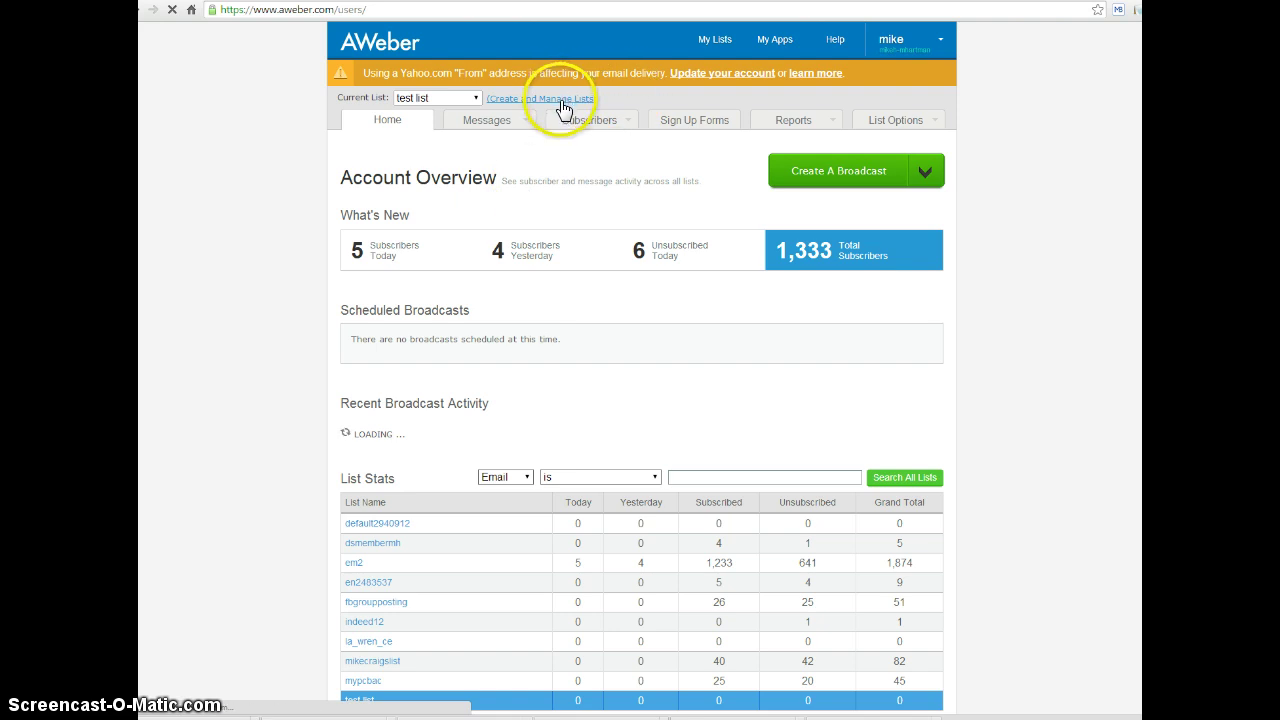
Go to the Create and Manage Lists page from the Current List area
left_click(576, 100)
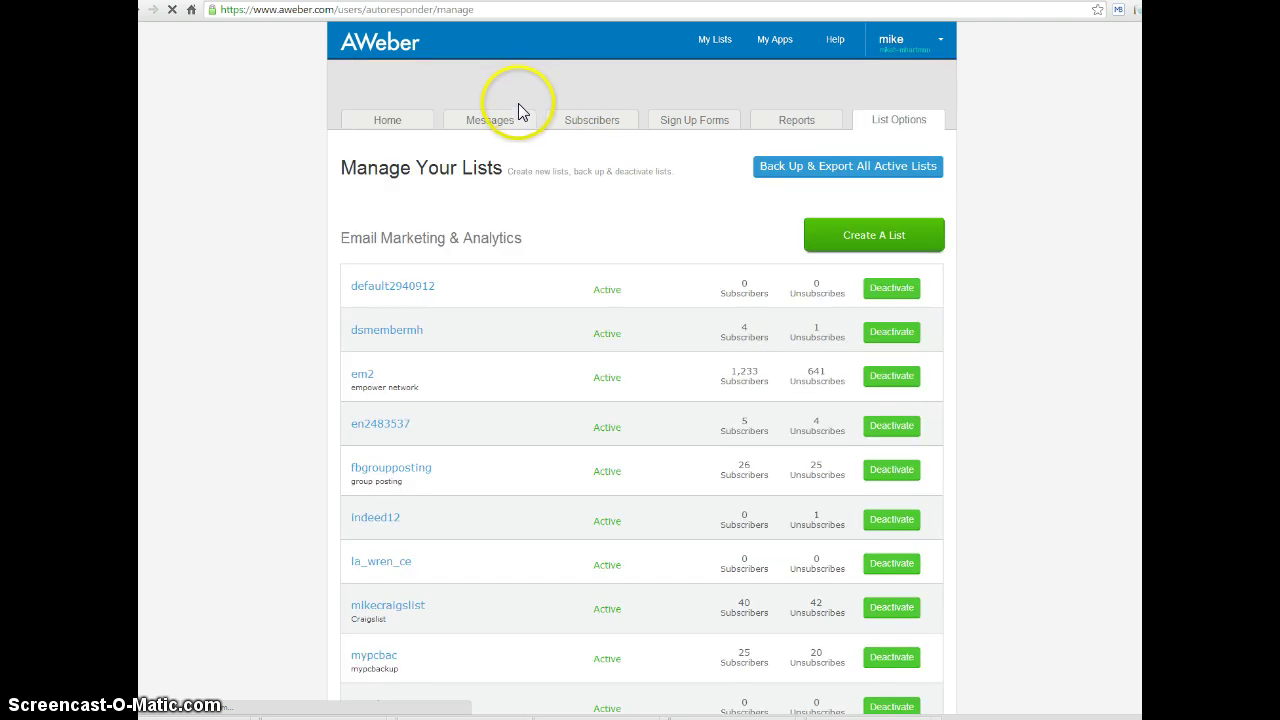
Start a new list and replace the free Gmail sender email with a non-free domain address
left_click(835, 236)
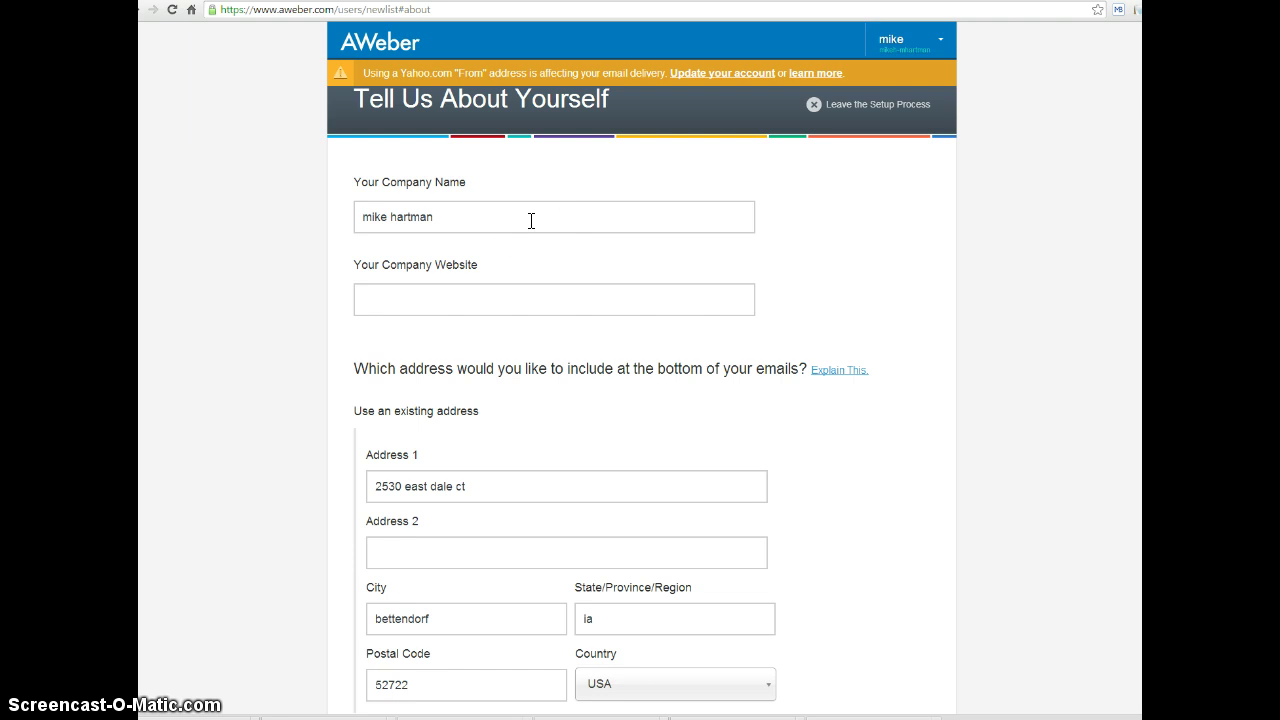
scroll(531, 220, "down", 1)
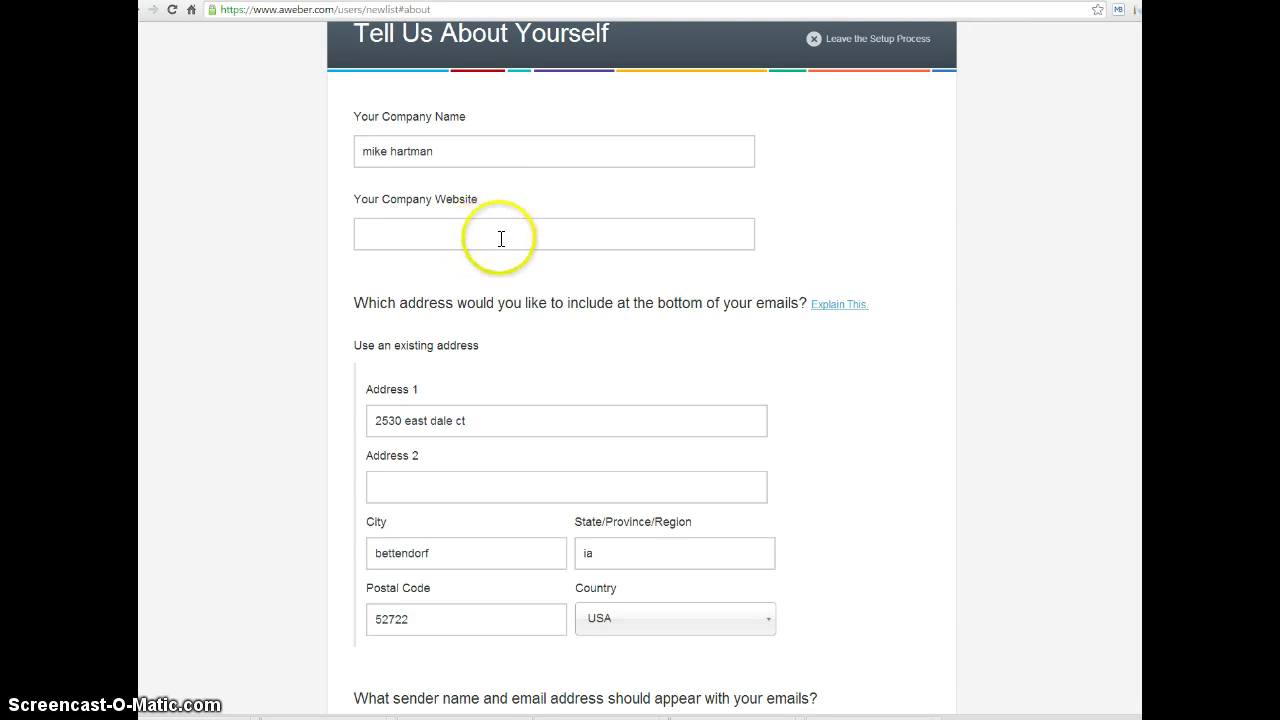
scroll(608, 329, "down", 3)
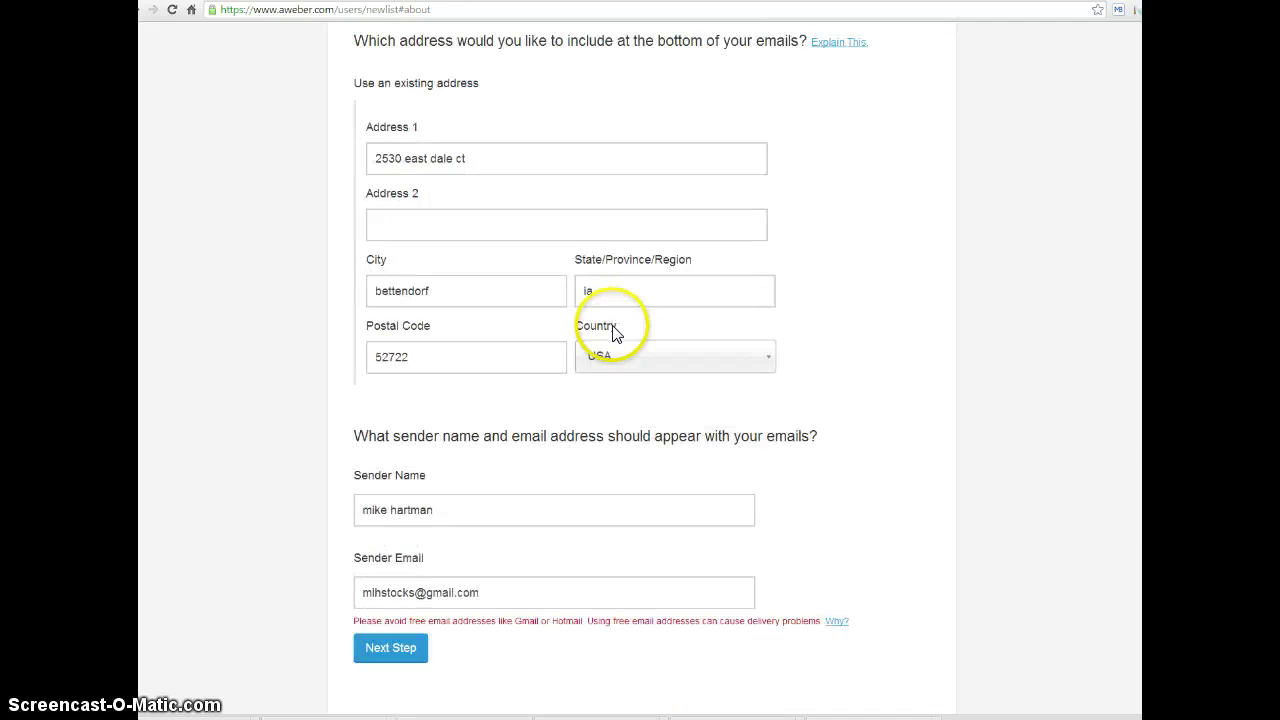
scroll(631, 332, "down", 1)
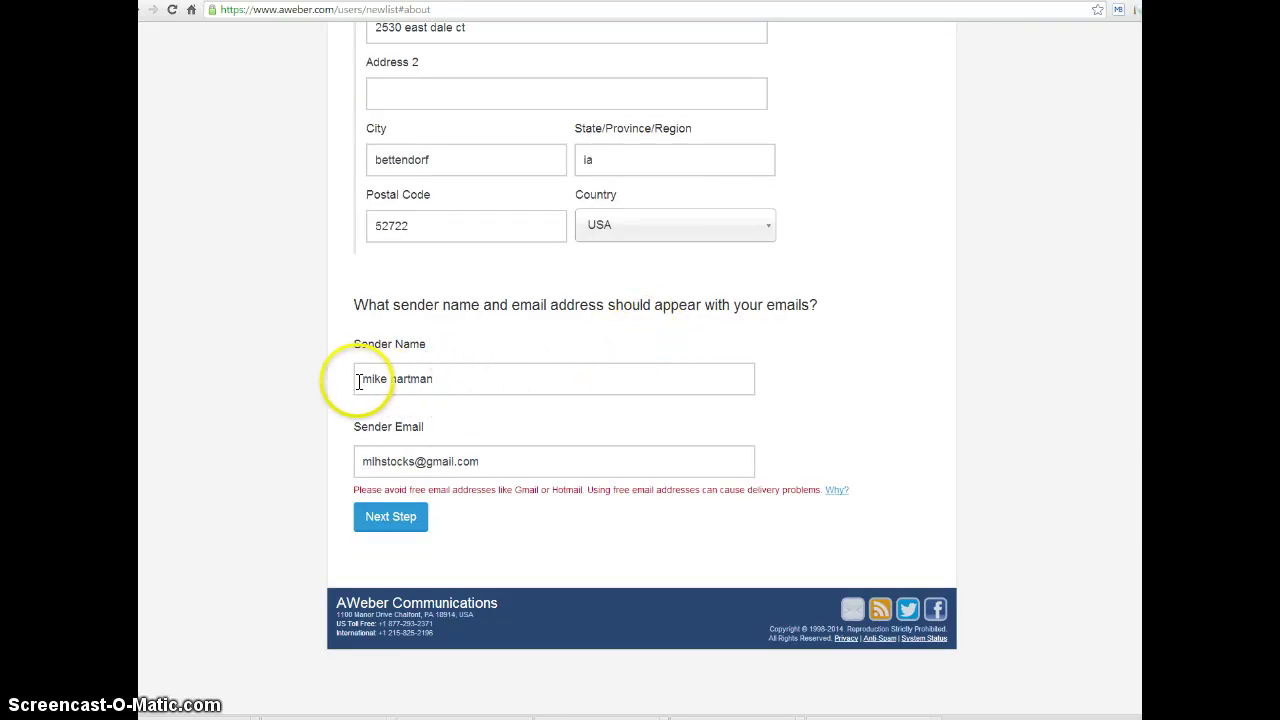
left_click(499, 460)
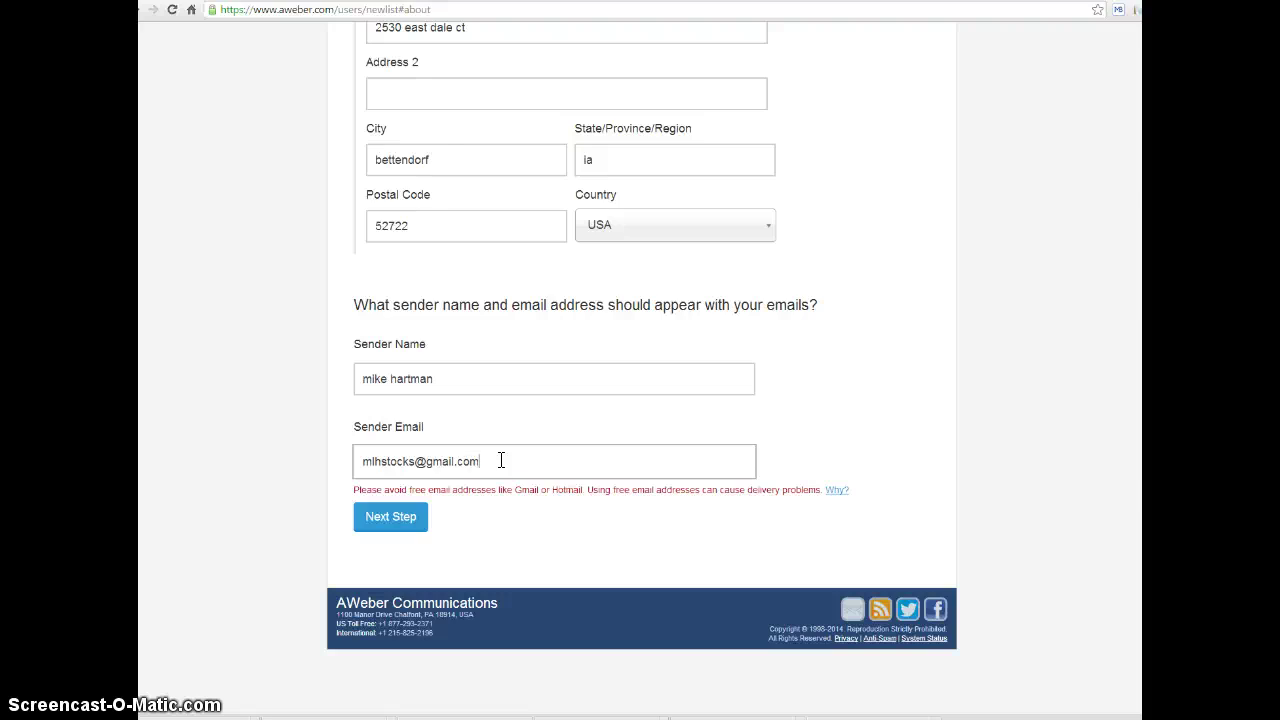
key("BackSpace")
key("BackSpace")
key("BackSpace")
key("BackSpace")
key("BackSpace")
key("BackSpace")
key("BackSpace")
key("BackSpace")
key("BackSpace")
key("BackSpace")
key("BackSpace")
key("BackSpace")
key("BackSpace")
key("BackSpace")
key("BackSpace")
key("BackSpace")
key("BackSpace")
key("BackSpace")
key("BackSpace")
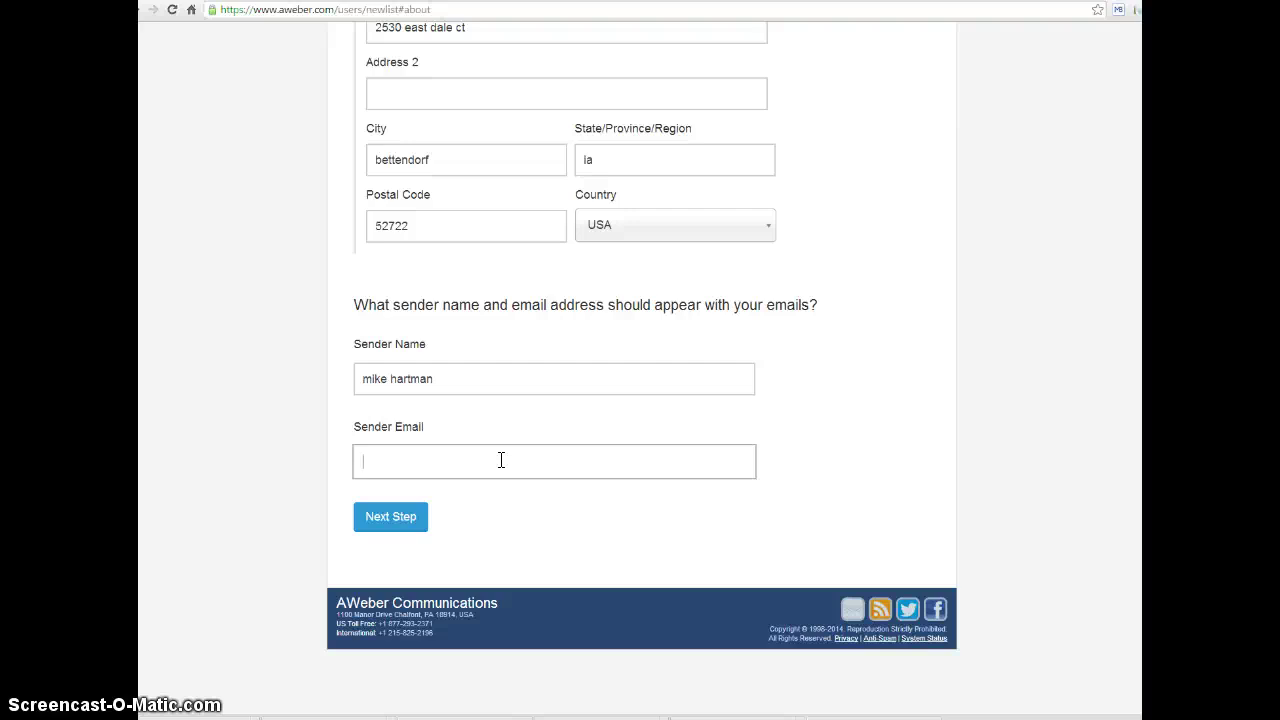
Name the list 'test account' with description 'this is a test account for training purposes'
left_click(390, 520)
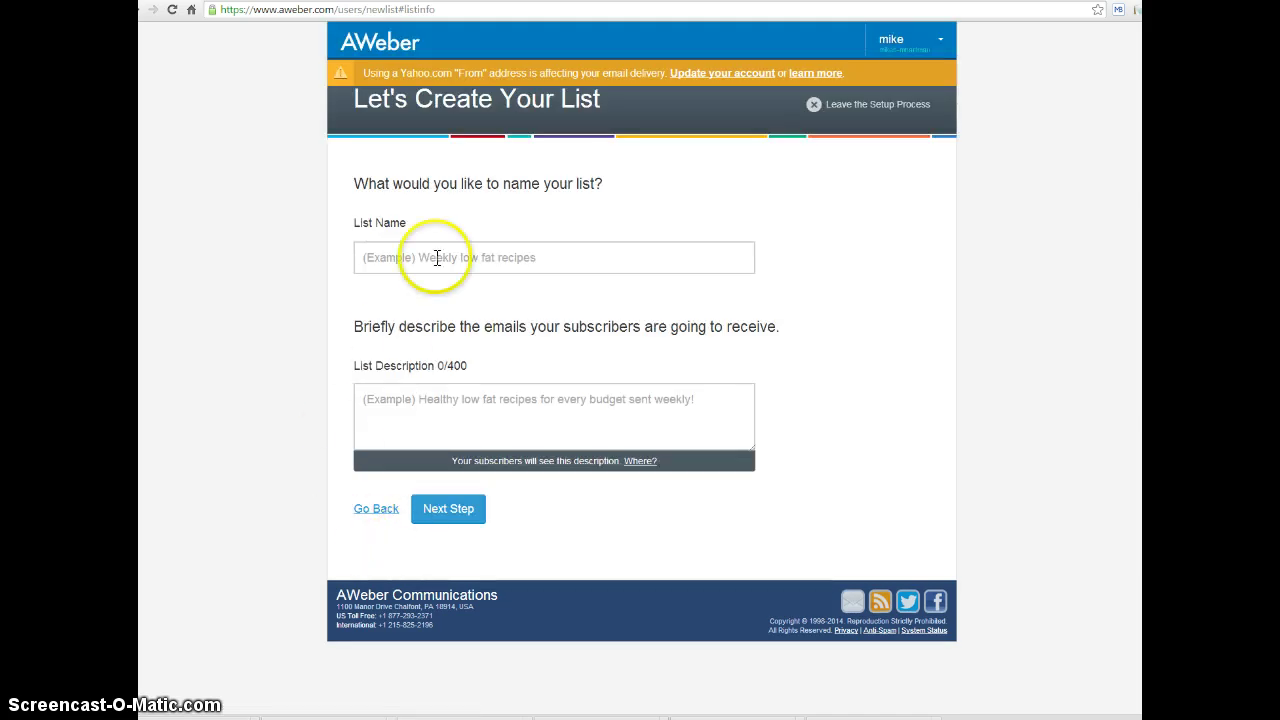
left_click(440, 259)
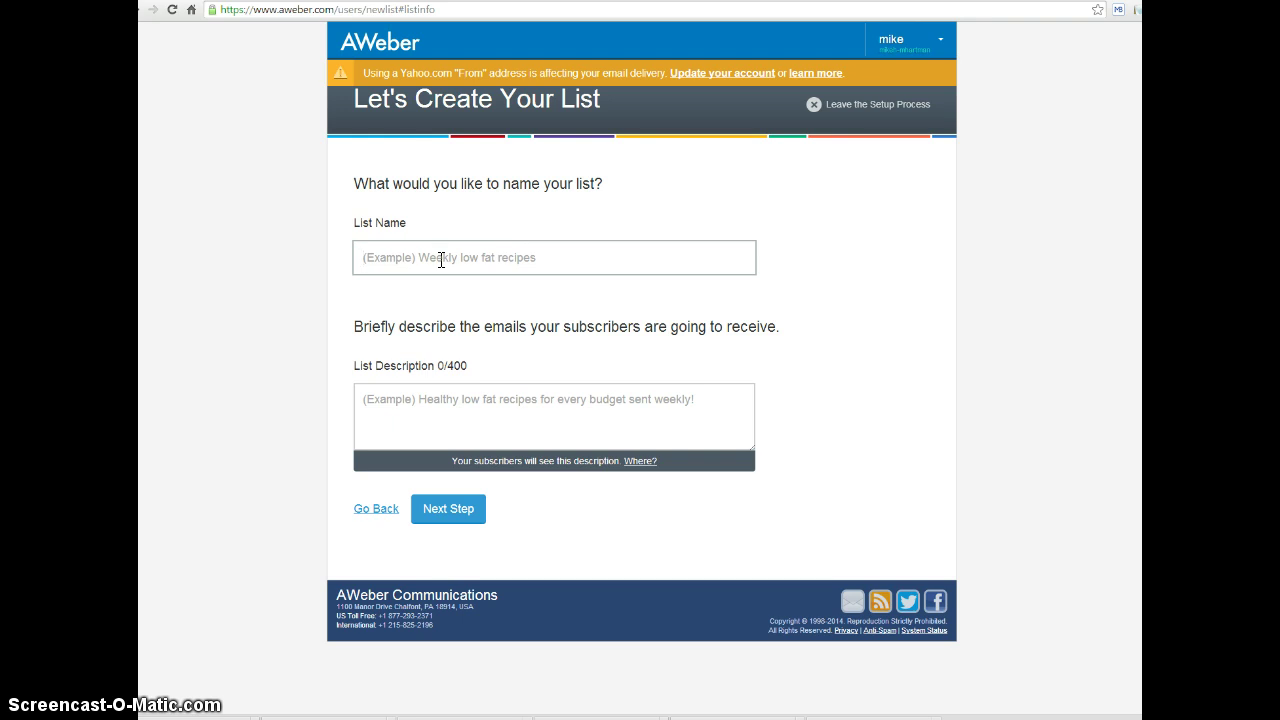
type("test account")
left_click(388, 400)
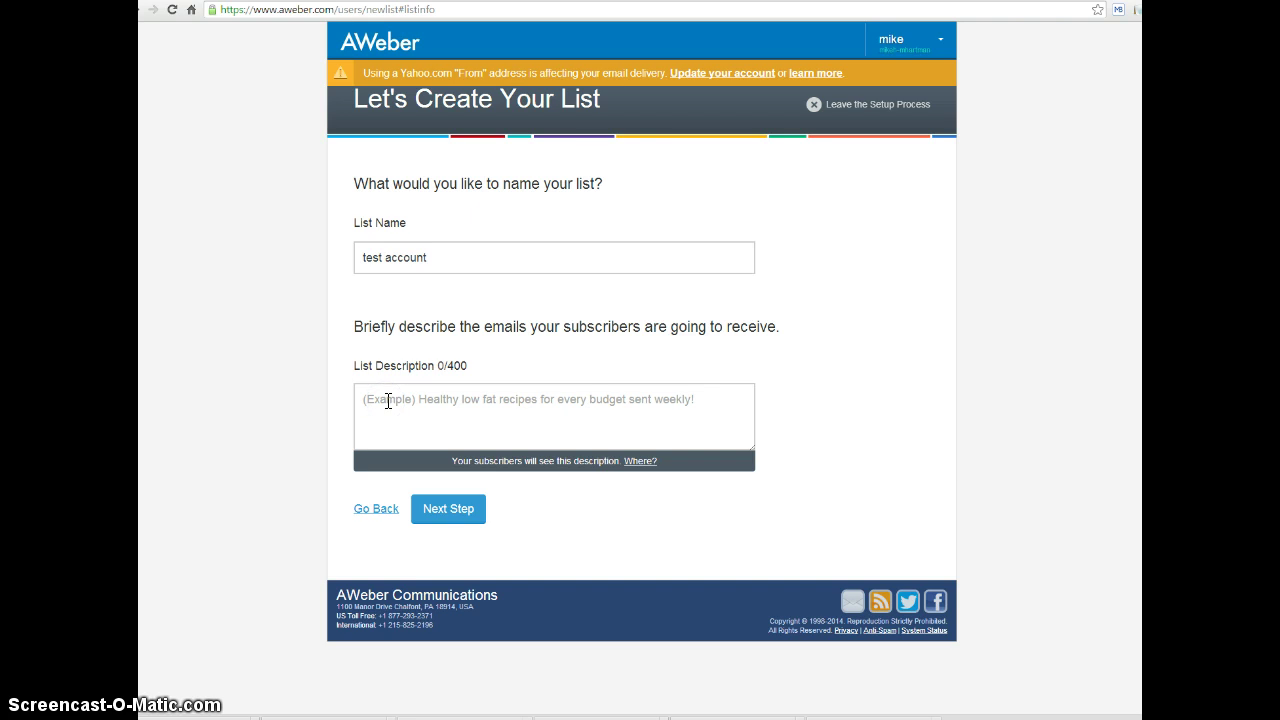
type("this")
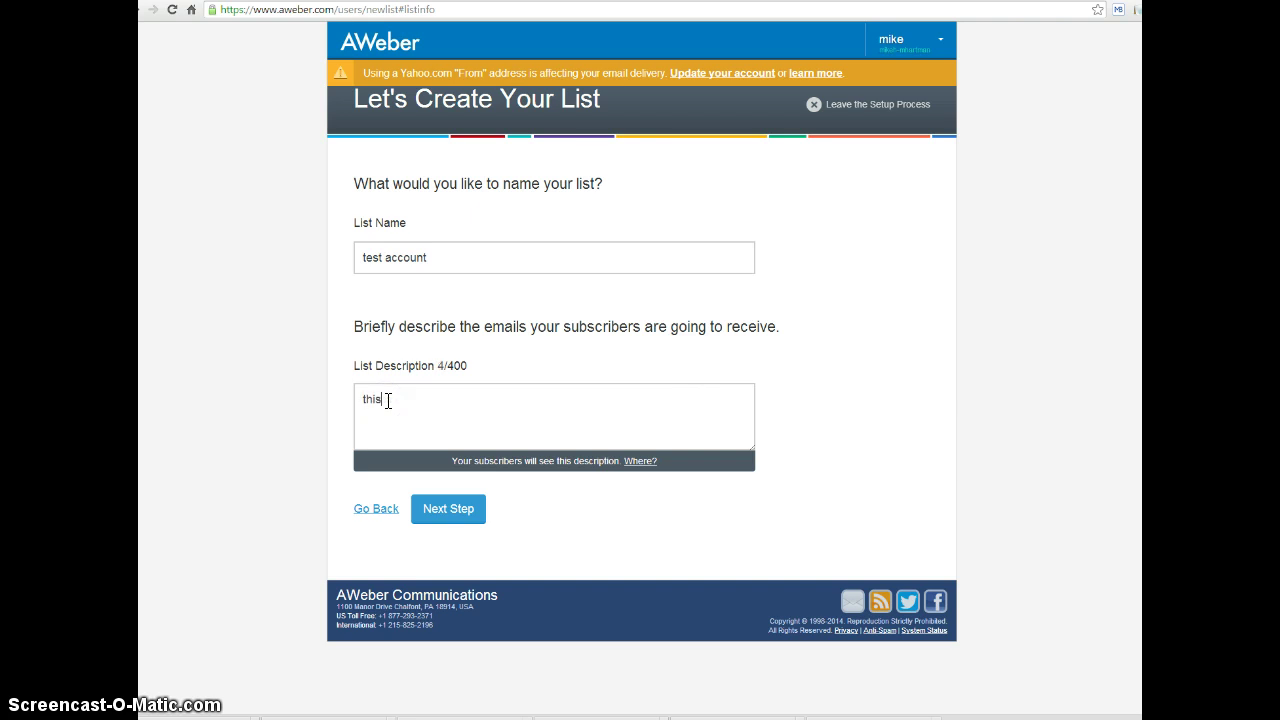
type(" is a test account for train")
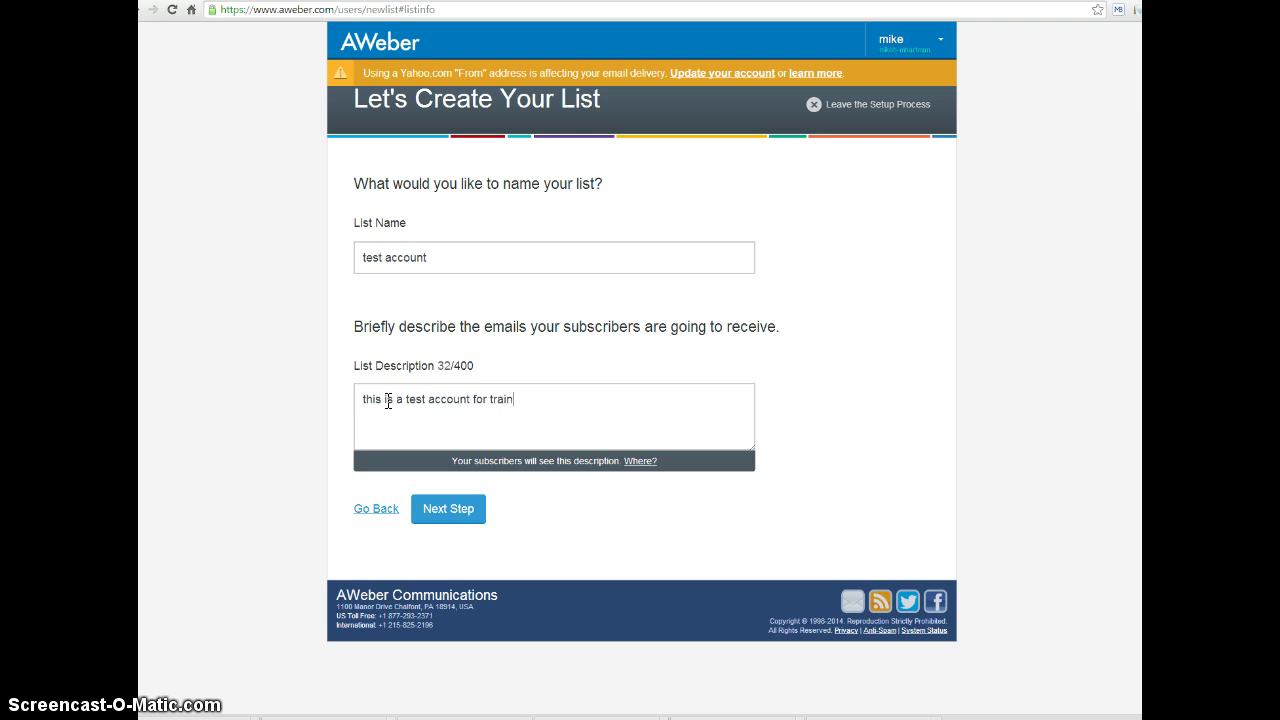
type("ing purposes")
left_click(447, 513)
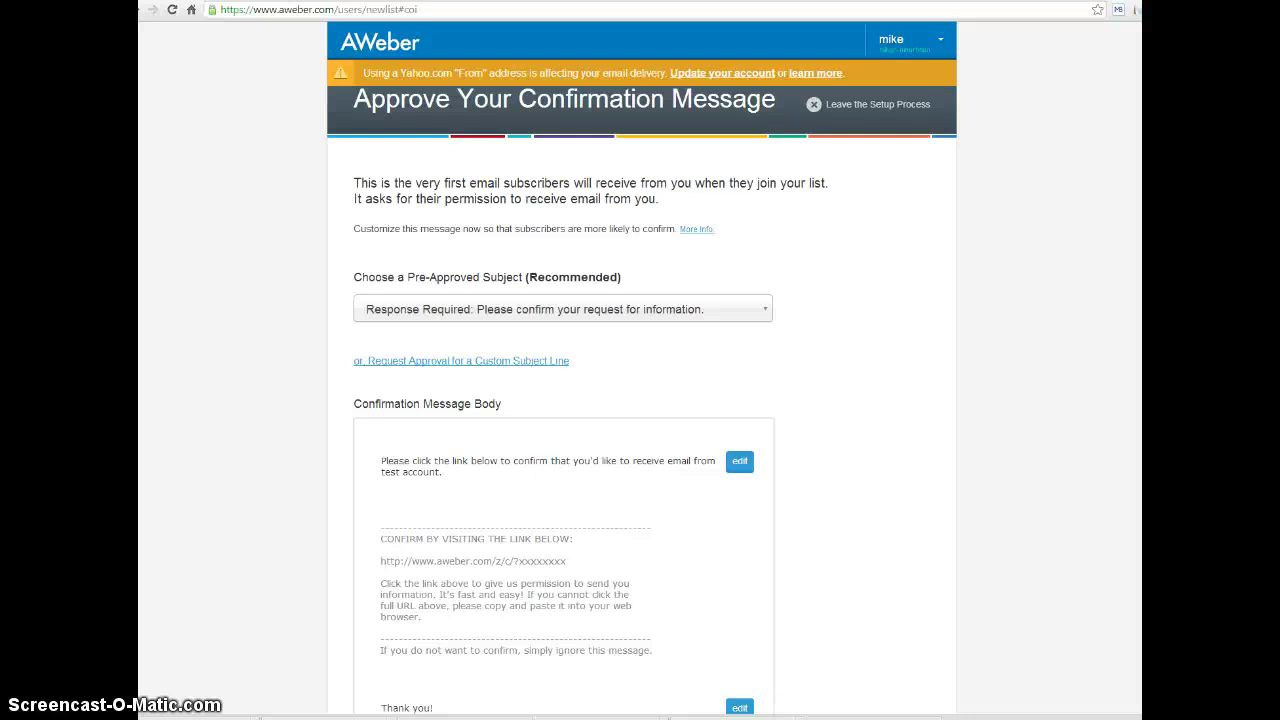
Scroll through the confirmation message to review its pre-approved subject and body
scroll(640, 400, "down", 1)
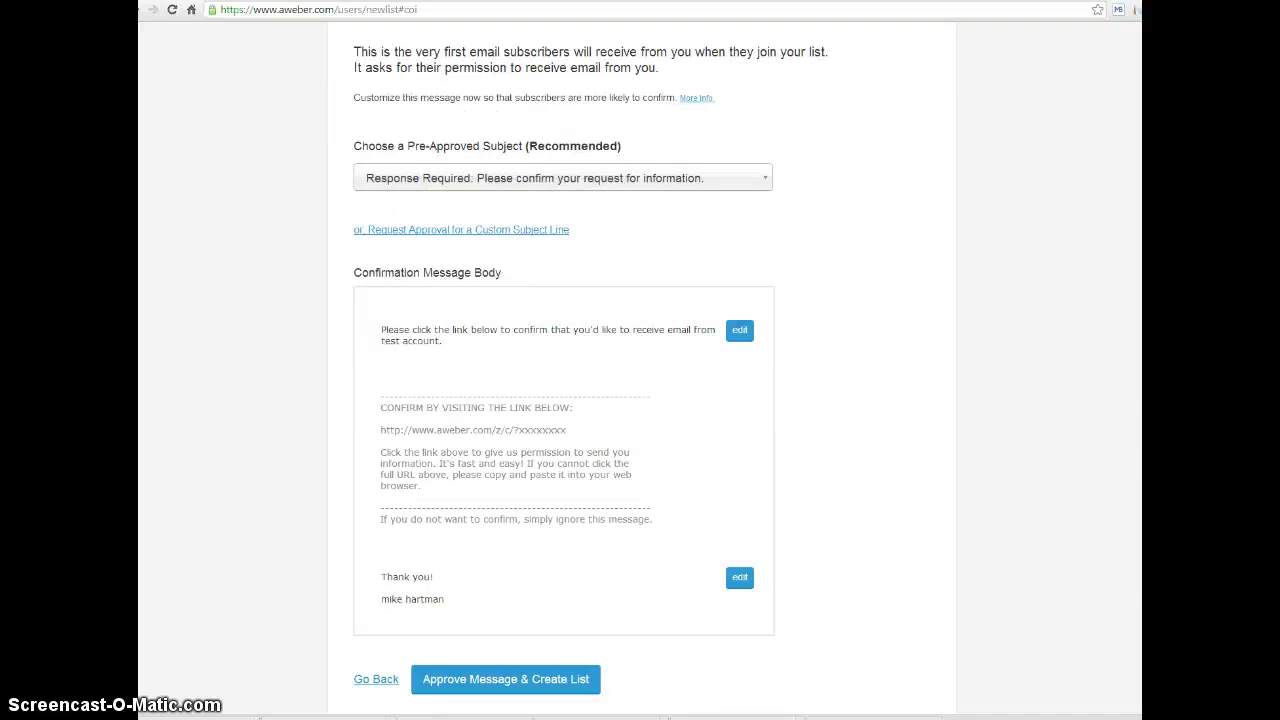
scroll(640, 400, "down", 1)
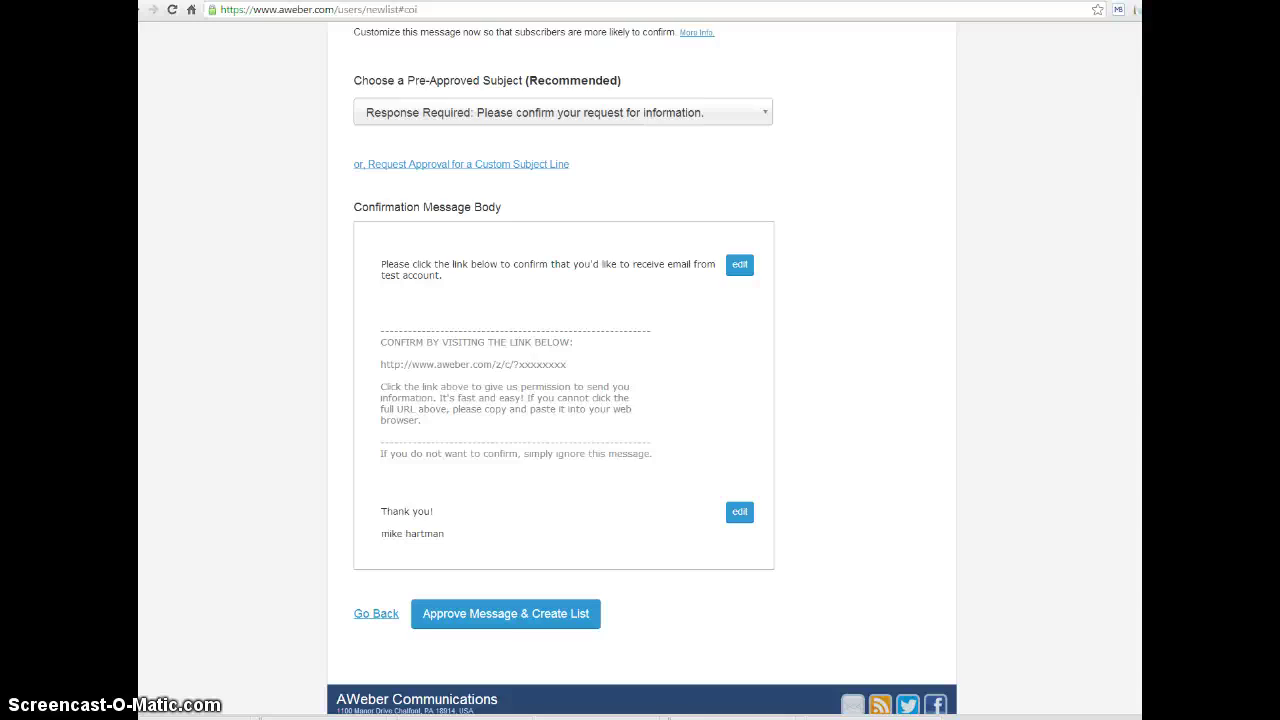
scroll(640, 400, "up", 1)
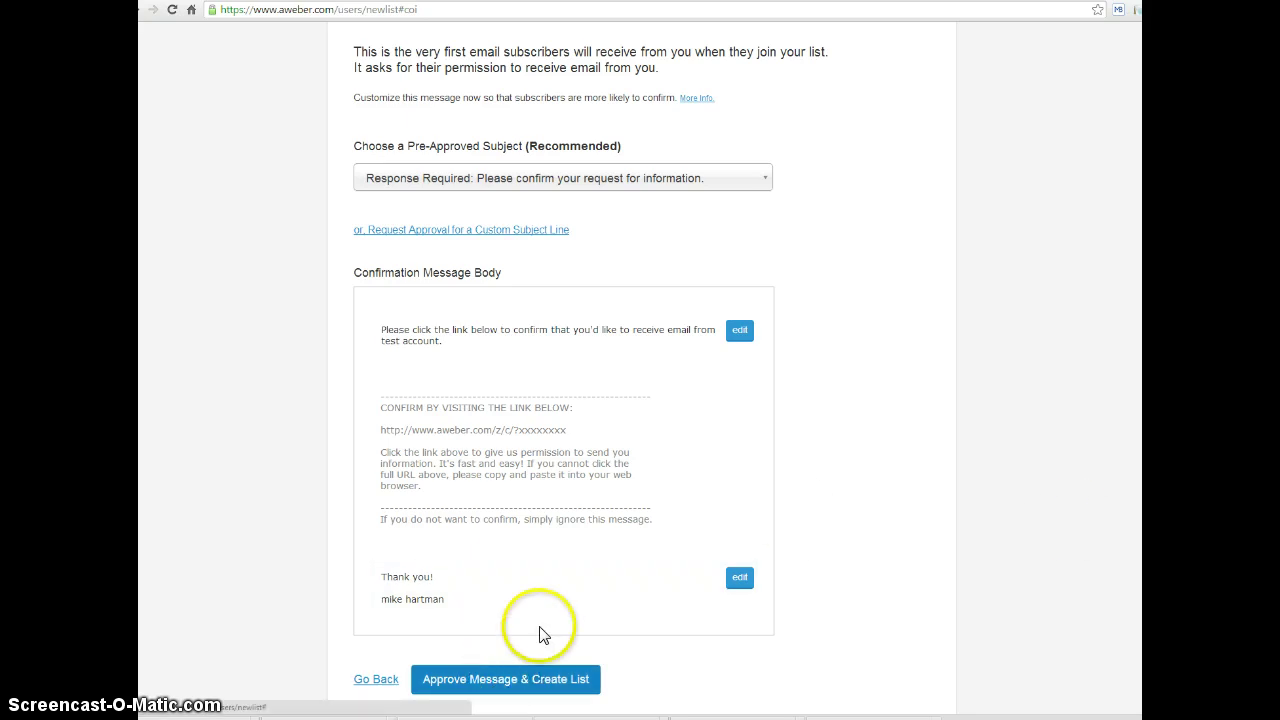
Approve the confirmation message to create the 'test account' list, then review the List Stats table
left_click(490, 690)
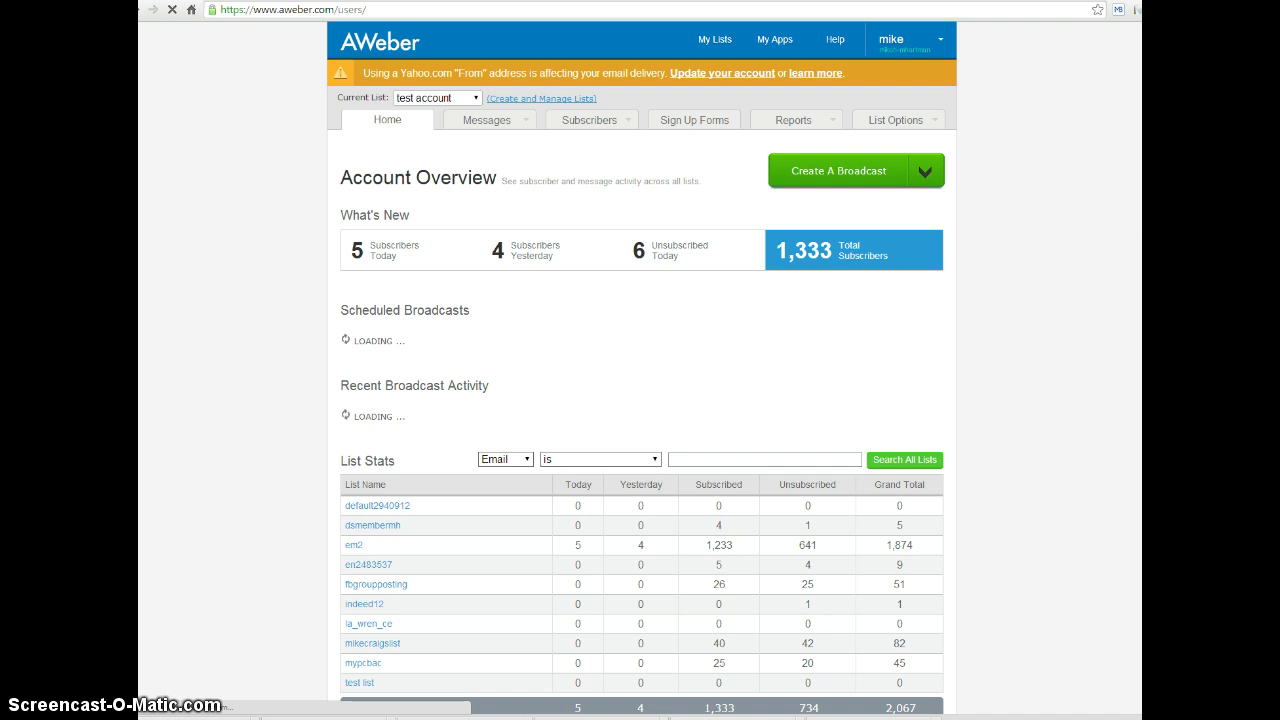
scroll(642, 367, "down", 1)
scroll(642, 367, "up", 1)
scroll(642, 362, "down", 1)
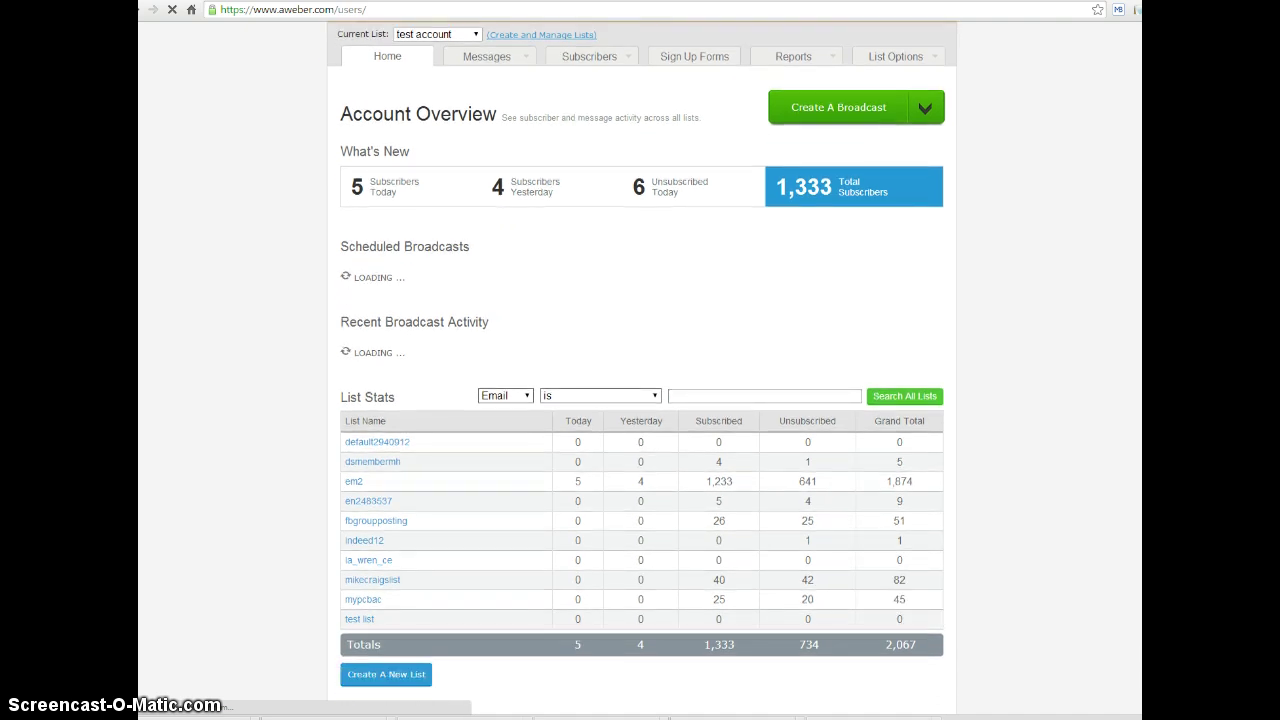
scroll(642, 400, "down", 3)
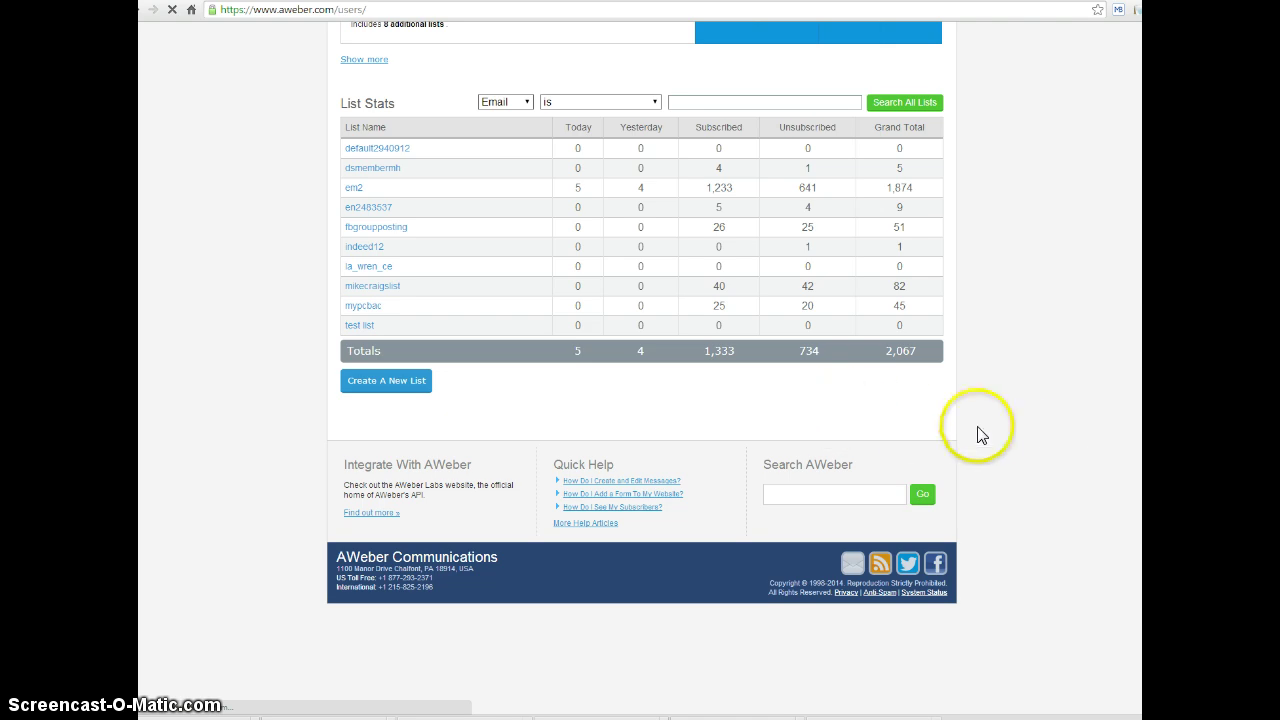
scroll(810, 468, "up", 2)
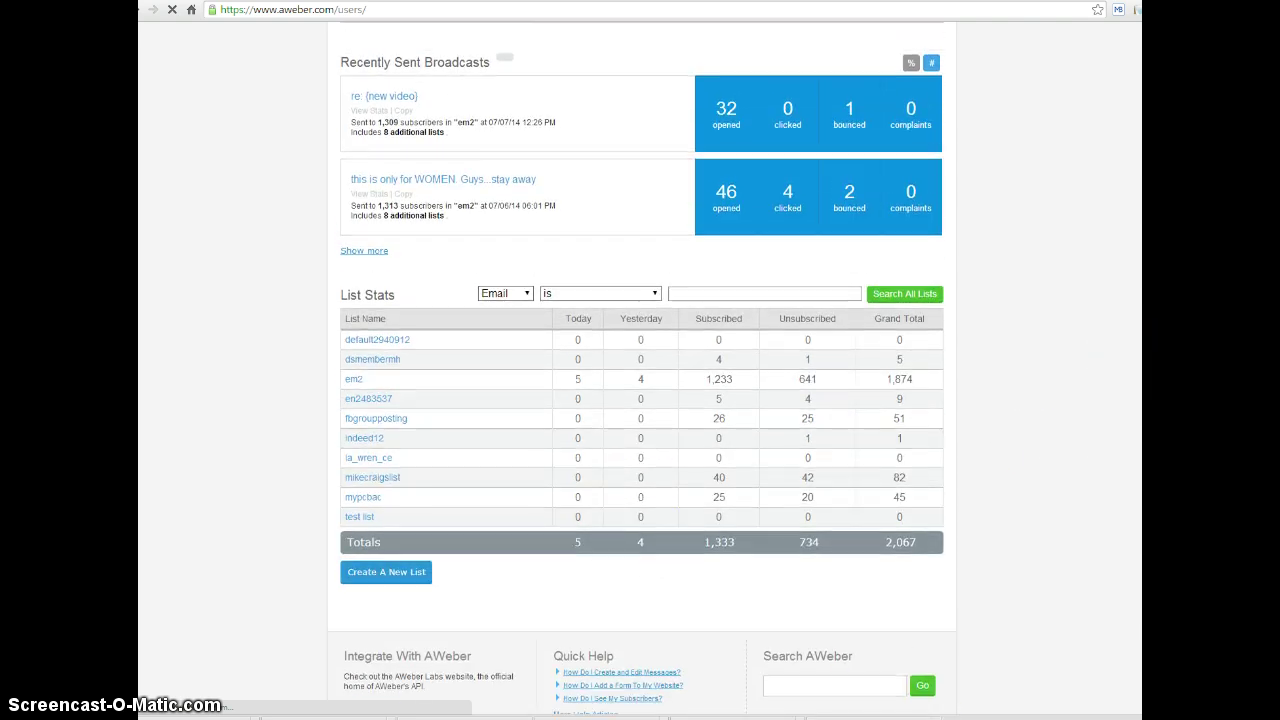